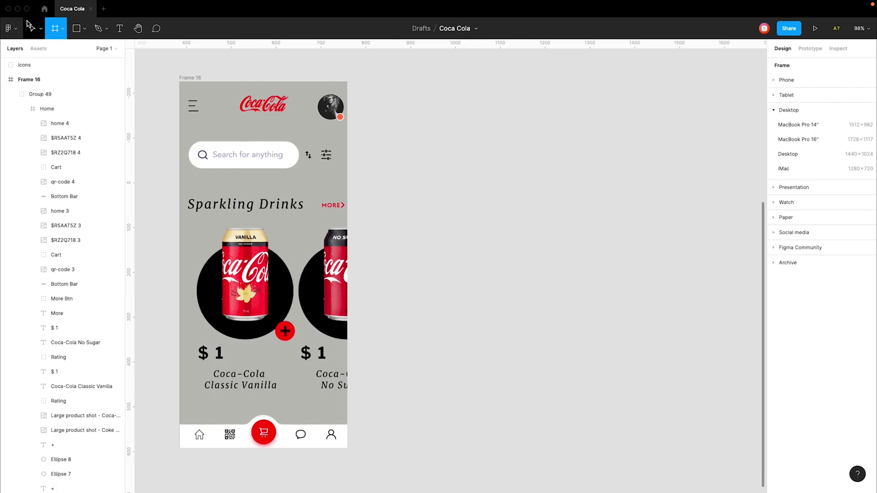
Step: Create an iPhone 13 mini frame, replacing a mistakenly added iPhone 11 Pro frame
left_click(786, 80)
left_click(795, 153)
left_click_drag(389, 83, 389, 79)
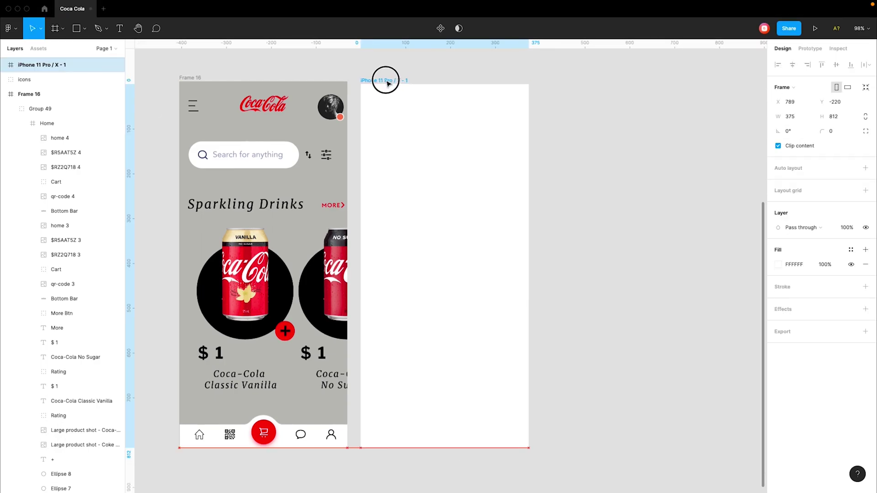
key("Delete")
key("f")
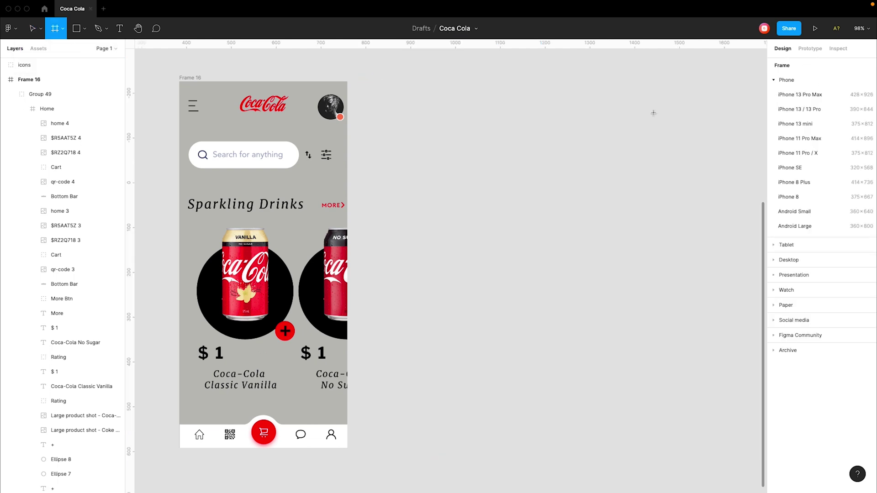
left_click(794, 123)
left_click(382, 77)
left_click_drag(383, 78, 384, 78)
left_click(347, 65)
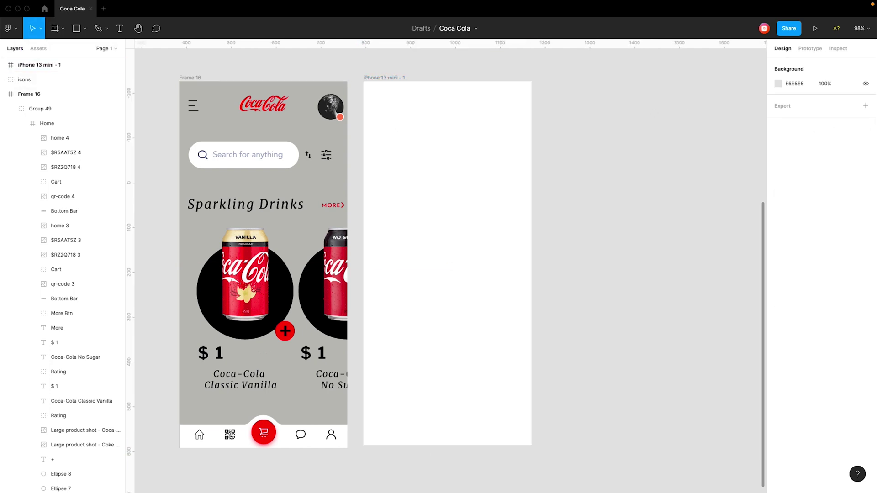
left_click(384, 78)
Step: Paste the iOS status bar and Mode=Light home indicator into the iPhone 13 mini frame
key("ctrl+v")
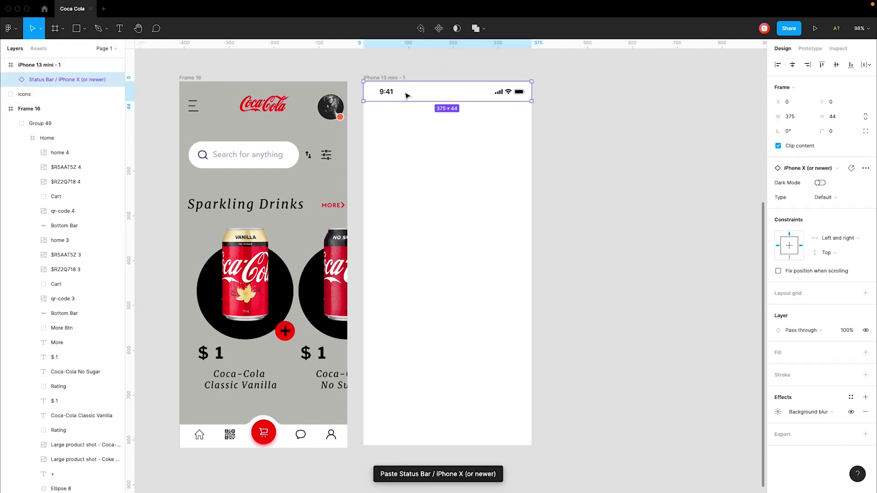
left_click(609, 89)
left_click(389, 137)
key("ctrl+v")
left_click(618, 343)
scroll(618, 343, "up", 3)
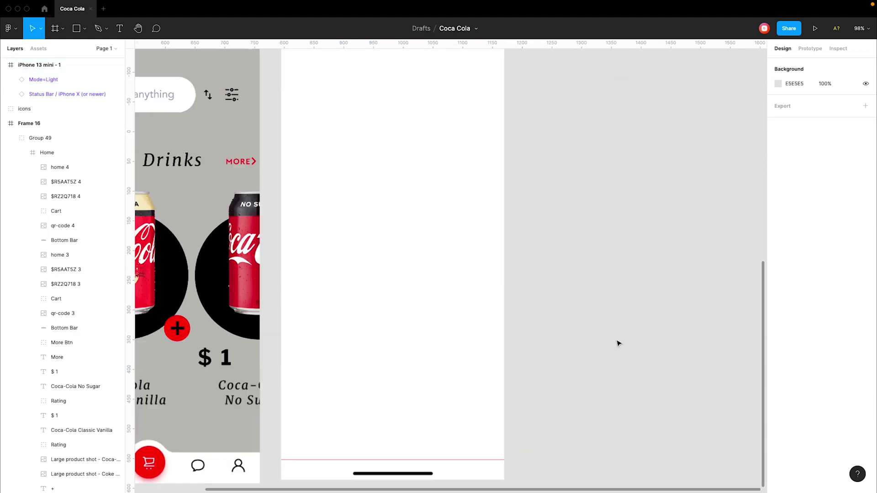
scroll(618, 343, "down", 2)
scroll(618, 343, "down", 2)
scroll(618, 343, "down", 1)
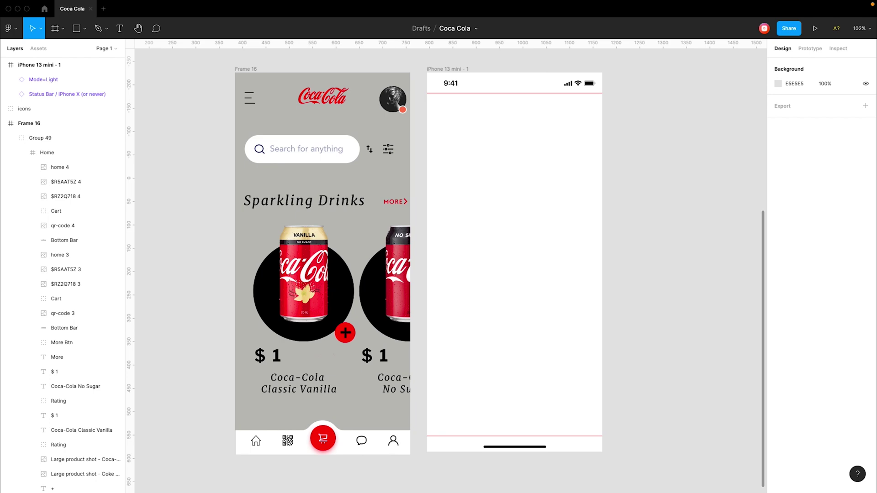
scroll(365, 82, "up", 5)
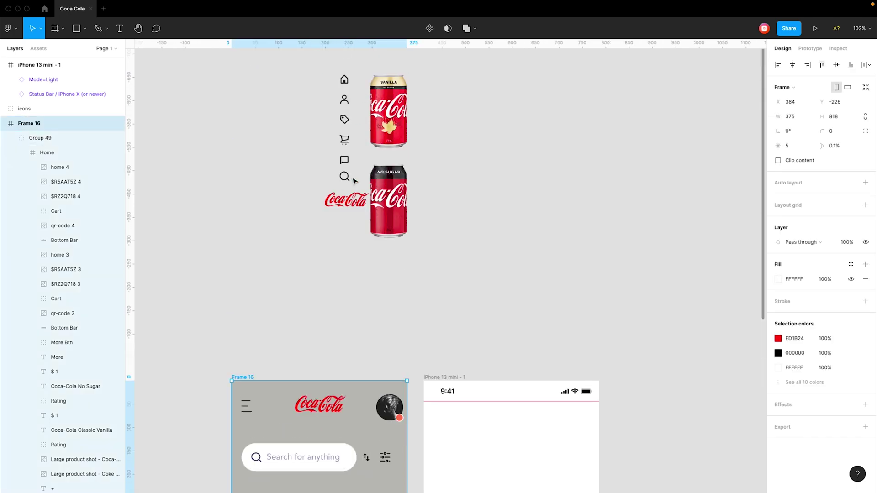
Step: Copy the Coca-Cola logo into the phone frame, centred just below the status bar
left_click(361, 206)
key("ctrl+c")
scroll(360, 207, "down", 5)
key("ctrl+v")
left_click_drag(344, 351, 396, 251)
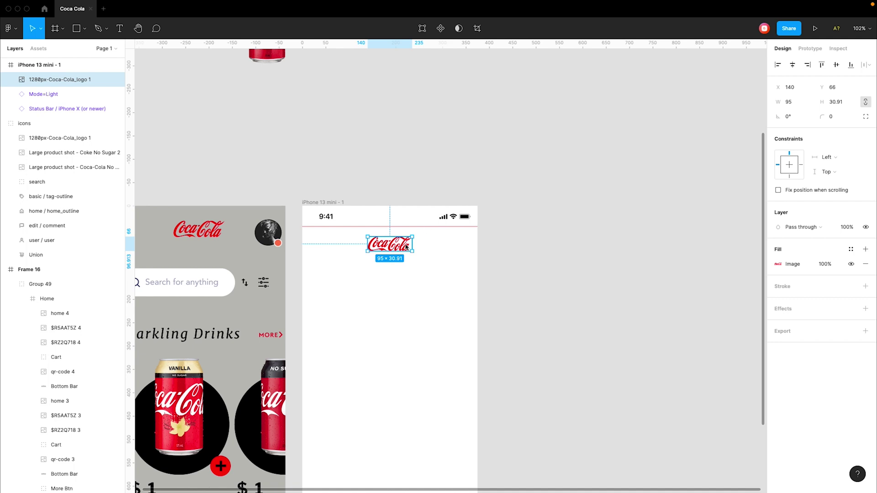
left_click_drag(406, 247, 399, 240)
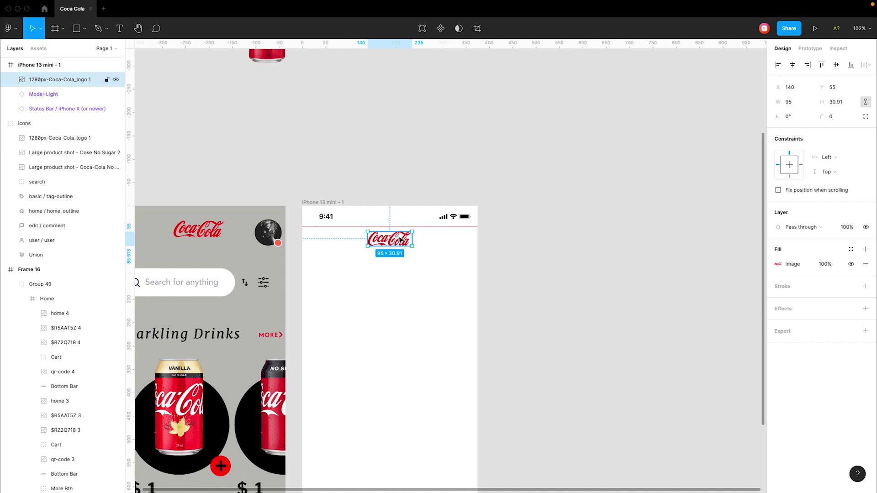
key("Escape")
scroll(390, 290, "up", 3)
Step: Set the iPhone 13 mini frame's fill to light grey F8F8F8
left_click(471, 139)
left_click(799, 266)
type("5")
key("Return")
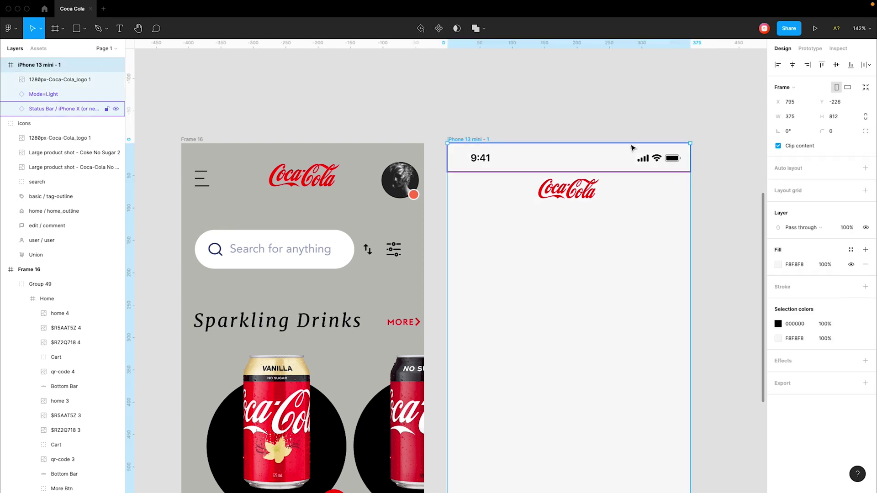
key("Escape")
scroll(599, 132, "down", 2)
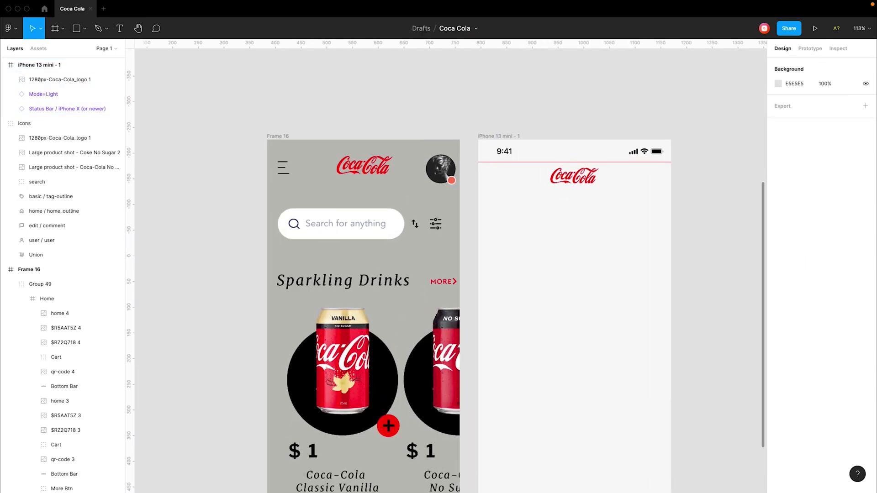
Step: Draw a 21×2 dark bar at the header's left and duplicate it into three stacked bars
scroll(499, 199, "up", 5)
left_click_drag(475, 197, 503, 203)
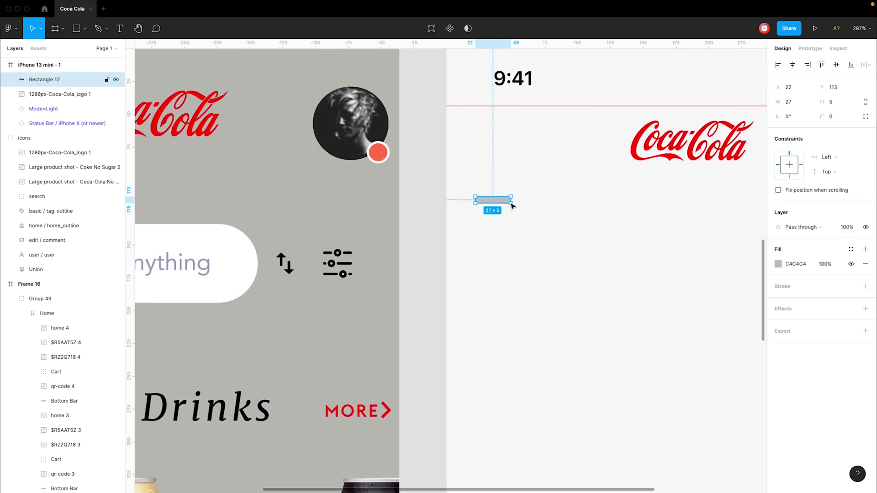
left_click(832, 102)
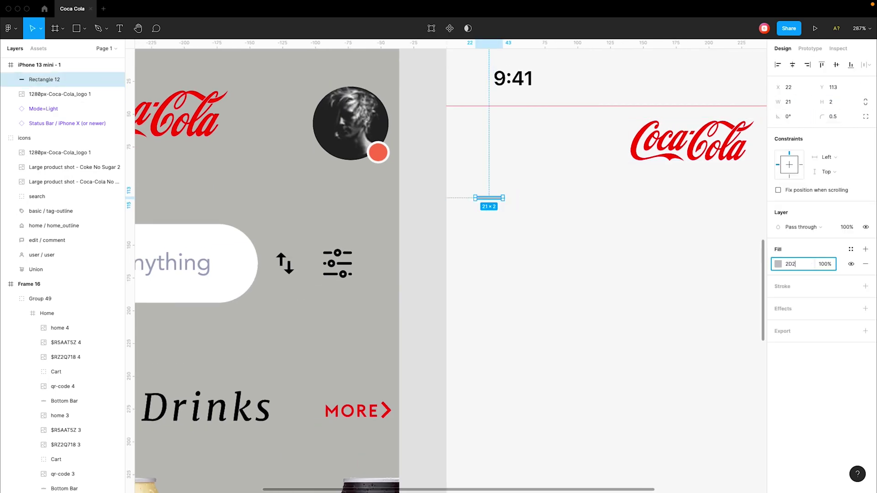
scroll(489, 197, "up", 5)
mouse_move(404, 263)
left_mouse_down()
mouse_move(435, 158)
mouse_move(450, 168)
mouse_move(434, 164)
mouse_move(446, 189)
left_mouse_up()
left_click(798, 101)
left_click(436, 157)
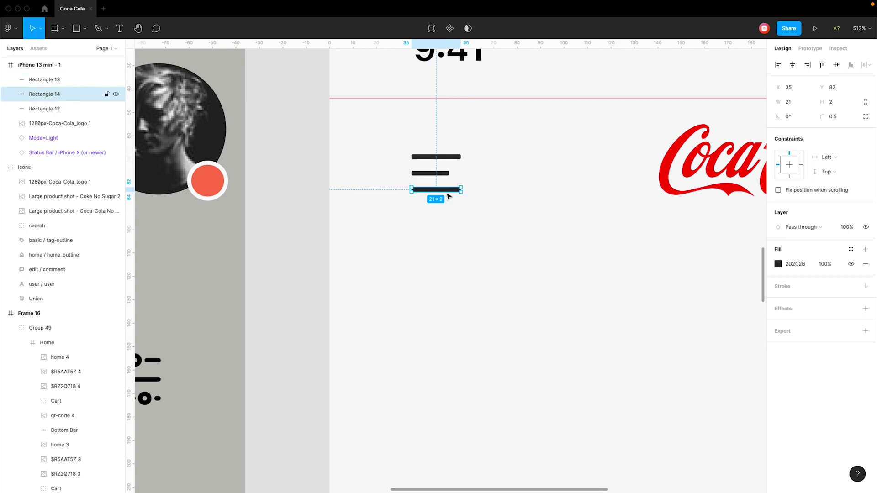
Step: Group the three bars into a menu icon and position it at top left, level with the logo
left_click(430, 173, "shift")
left_click(436, 157, "shift")
key("ctrl+g")
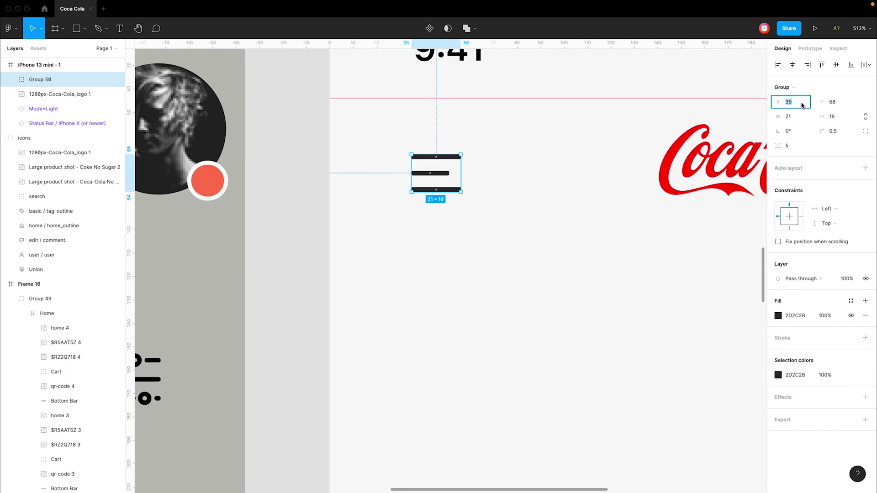
type("51")
key("Return")
scroll(607, 175, "down", 5)
scroll(606, 175, "up", 2)
scroll(607, 176, "down", 3)
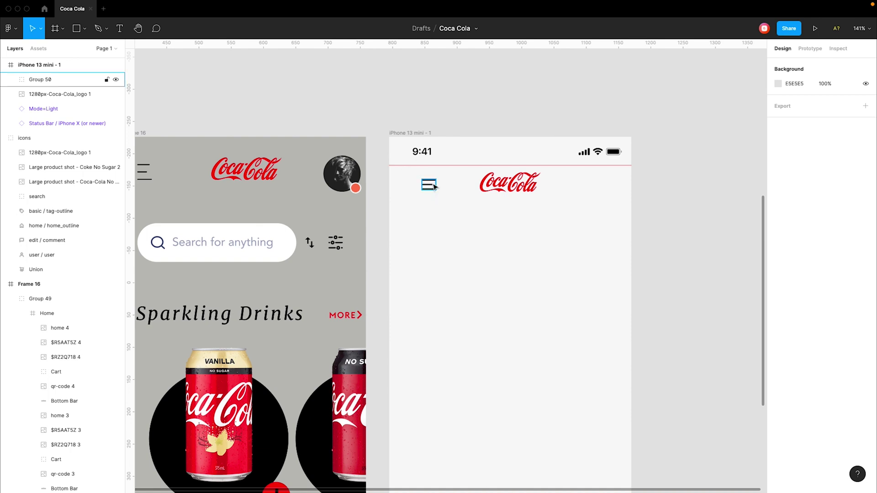
scroll(431, 196, "up", 3)
left_click_drag(426, 179, 385, 182)
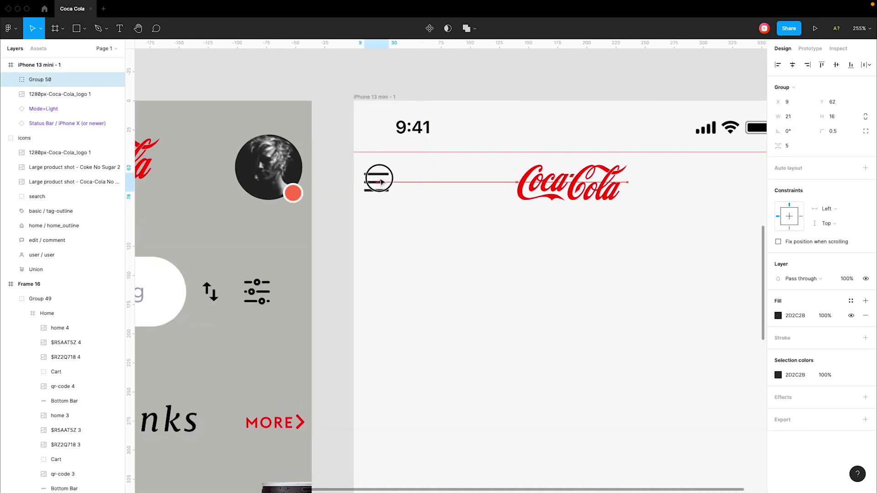
left_click_drag(385, 182, 404, 182)
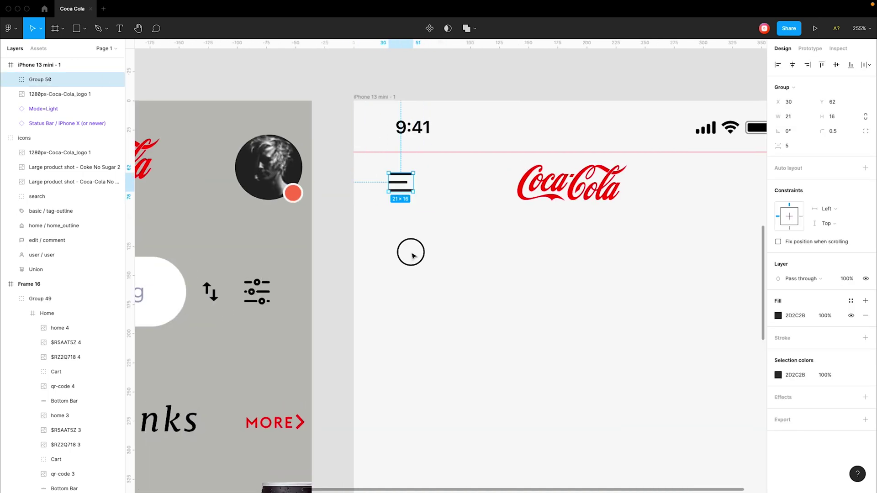
left_click(408, 247)
Step: Draw a white FFFFFF 323×50 rectangle below the header at X 30, Y 117
key("r")
scroll(407, 281, "down", 2)
left_click_drag(341, 261, 504, 283)
left_click(811, 104)
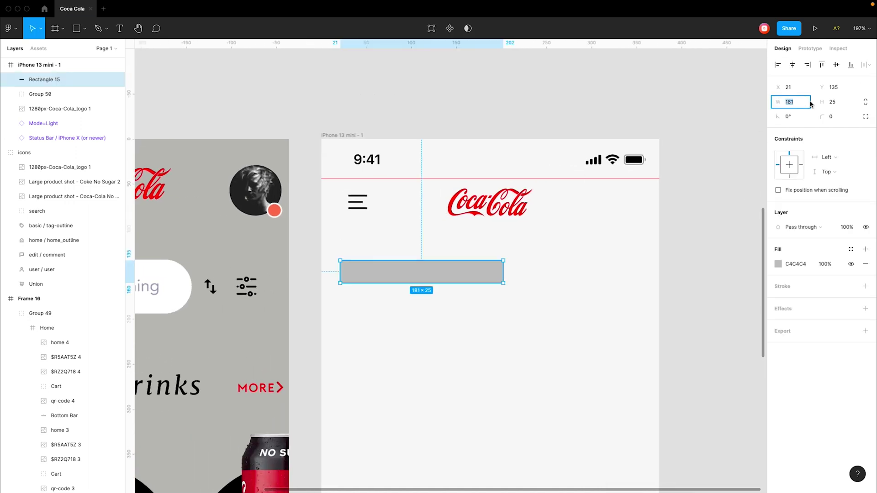
type("23")
key("Tab")
type("50")
left_click(795, 264)
type("FFFFFF")
key("Return")
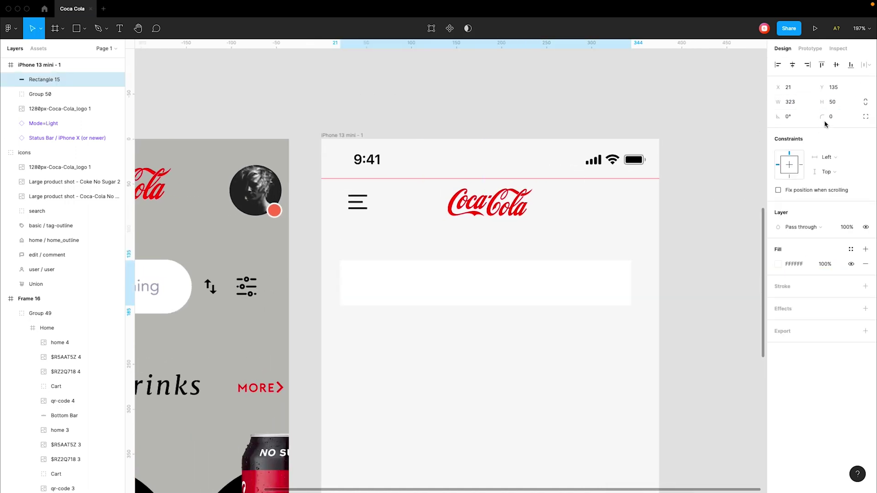
type("30")
key("Tab")
type("117")
key("Return")
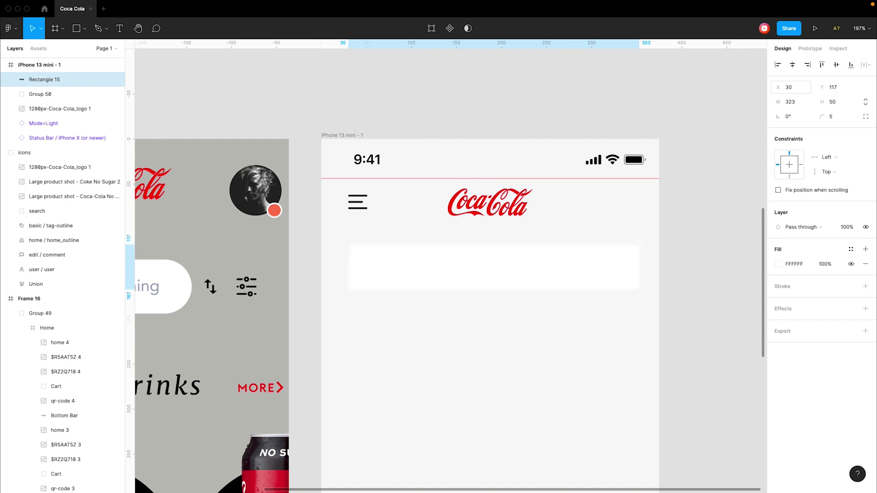
Step: Select the avatar photo inside its group in the original design
left_click(379, 219)
left_click(358, 202)
left_click(390, 233)
double_click(255, 191)
key("Return")
key("Escape")
key("Escape")
scroll(229, 92, "down", 3)
scroll(229, 92, "left", 2)
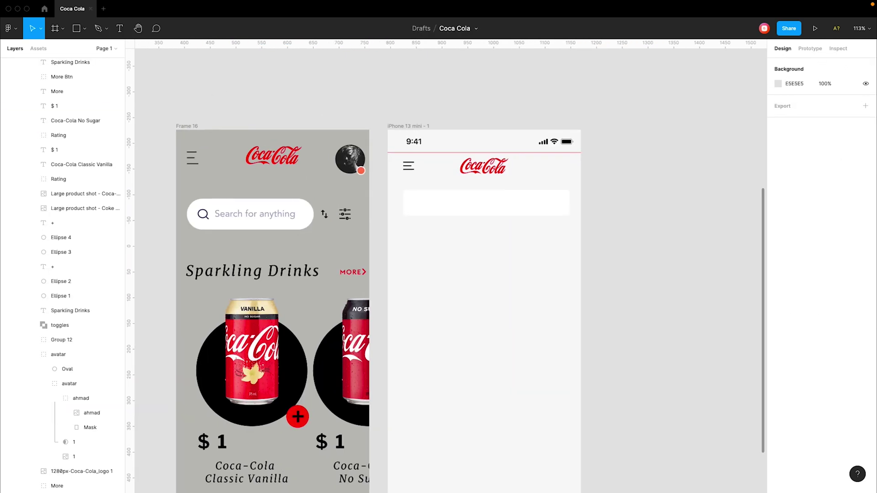
scroll(575, 178, "up", 5)
Step: Draw a grey circle at the header's right, in line with the logo
key("o")
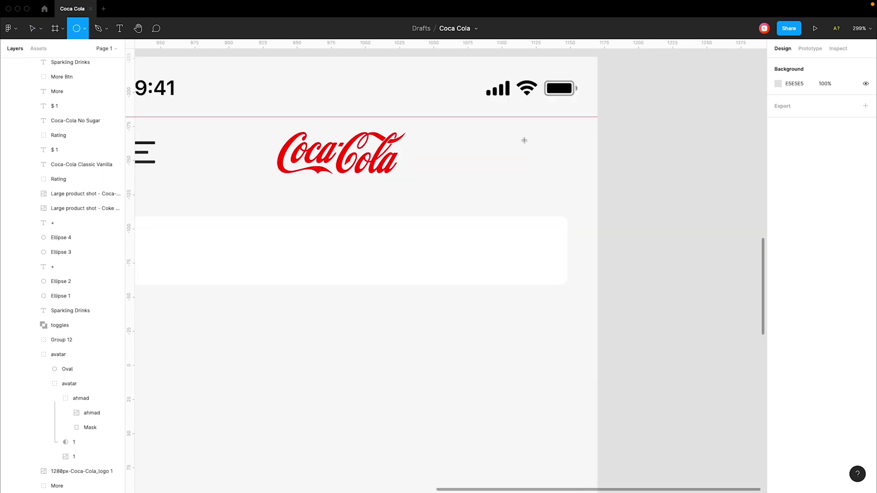
left_click_drag(503, 136, 565, 197)
left_click_drag(533, 170, 536, 157)
left_click(464, 195)
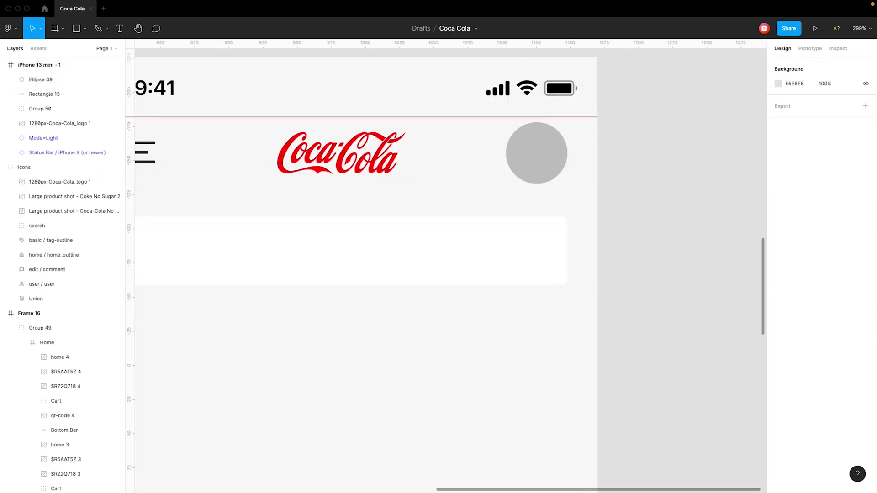
Step: Add a 10×10 red FF3900 notification dot with a near-white F8F8F8 outline on the circle's edge
scroll(538, 183, "up", 5)
key("o")
left_click_drag(503, 195, 519, 212)
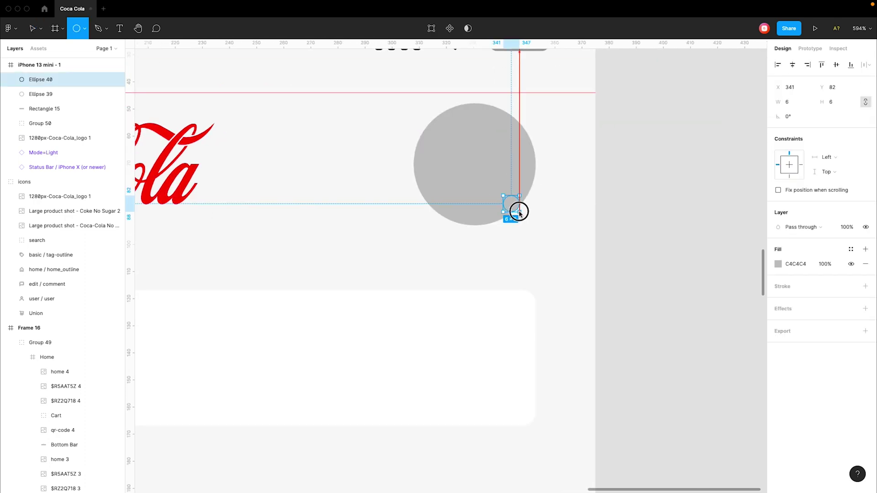
type("10")
key("Return")
left_click(865, 287)
left_click(806, 265)
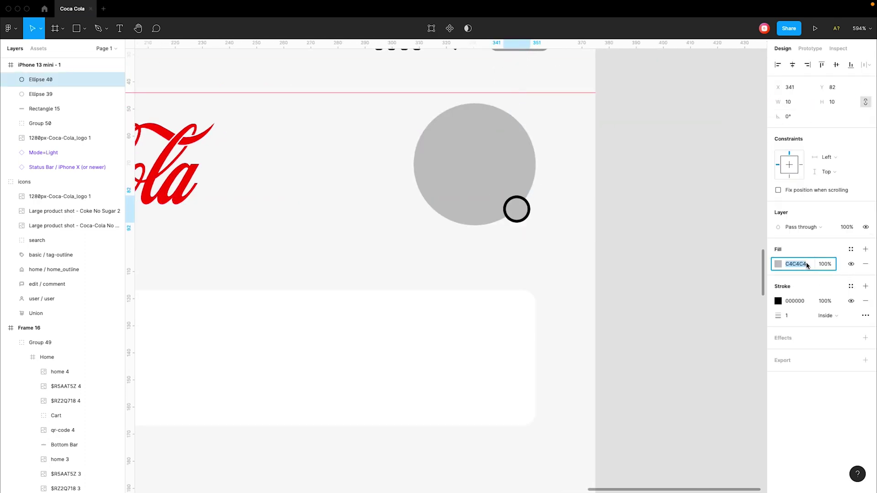
type("FF3900")
key("Return")
left_click(778, 301)
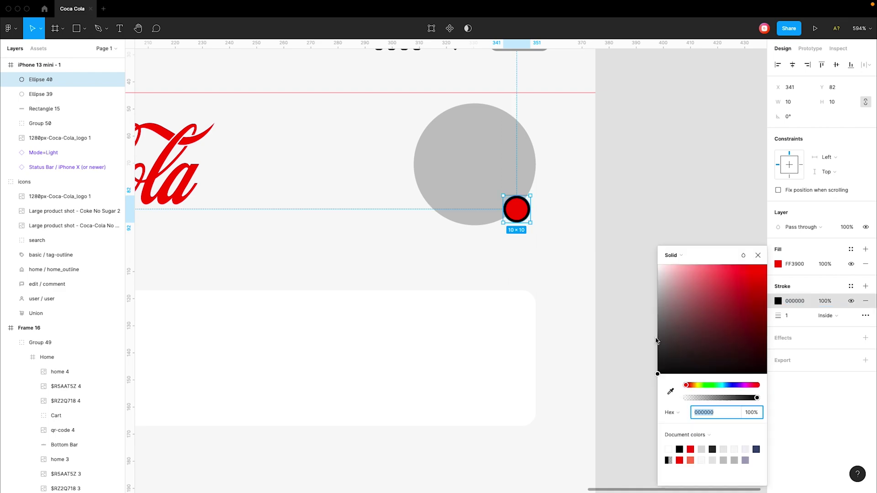
left_click(590, 220)
left_click_drag(519, 210, 524, 214)
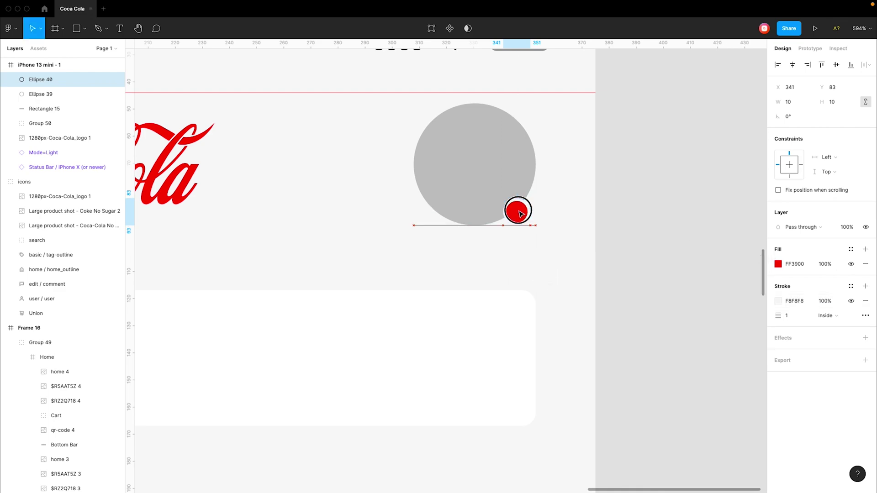
left_click(590, 218)
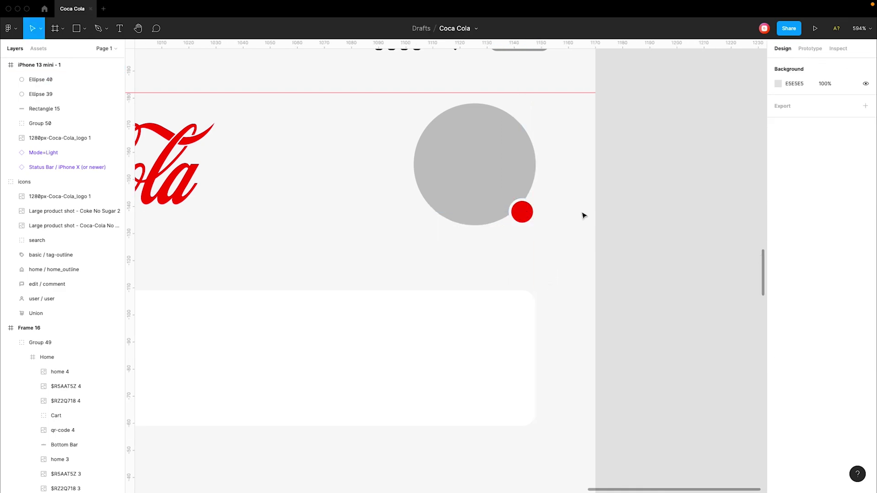
Step: Paste the avatar photo over the circle, mask it to the circle, and scale it to fit
key("shift+1")
left_click(386, 201)
key("ctrl+c")
key("ctrl+v")
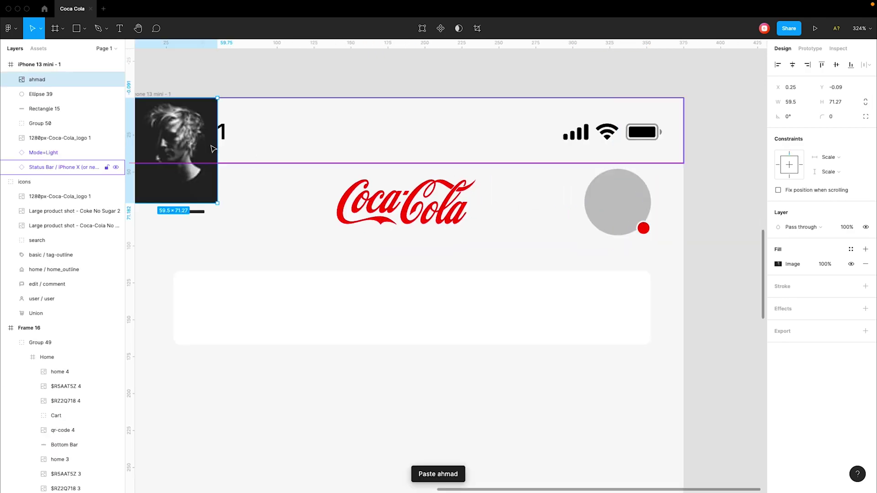
left_click_drag(174, 137, 630, 228)
right_click(624, 182)
left_click(649, 329)
key("k")
left_click_drag(589, 190, 583, 166)
key("Escape")
scroll(727, 206, "down", 5)
Step: Paste the search icon into the iPhone 13 mini frame's search bar
scroll(725, 205, "down", 1)
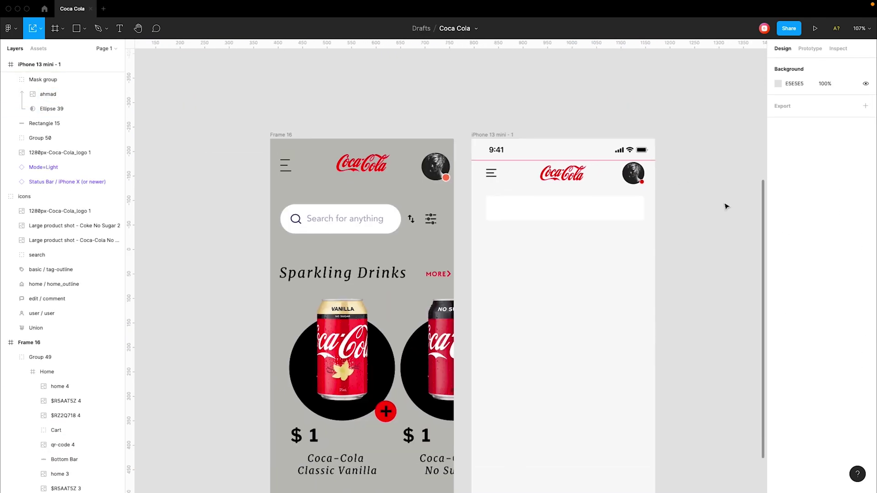
scroll(699, 206, "up", 3)
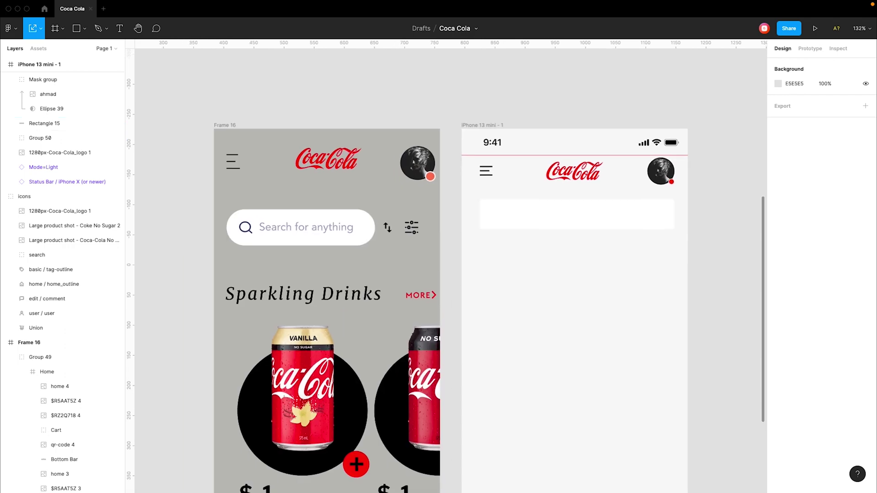
scroll(381, 108, "down", 5)
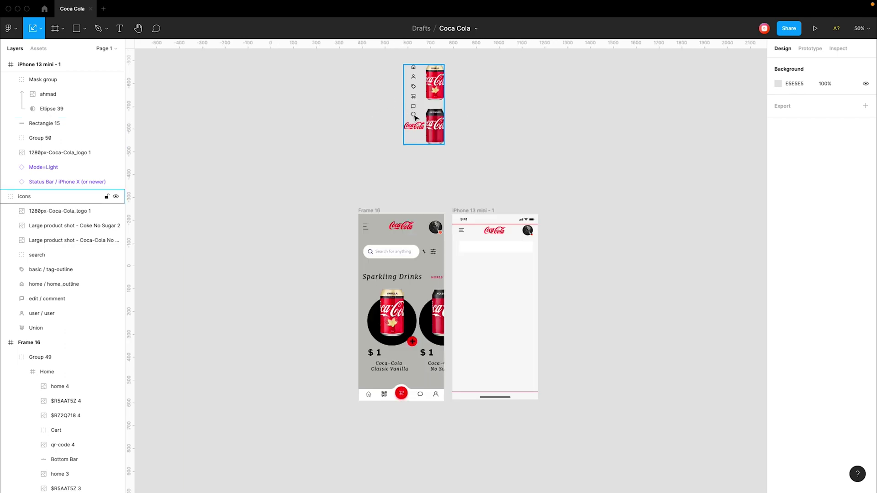
left_click(505, 259)
scroll(505, 260, "up", 5)
key("ctrl+v")
left_click_drag(299, 263, 312, 200)
Step: Add 'Search for anything..' placeholder text in the search bar, Regular weight, size 14
key("t")
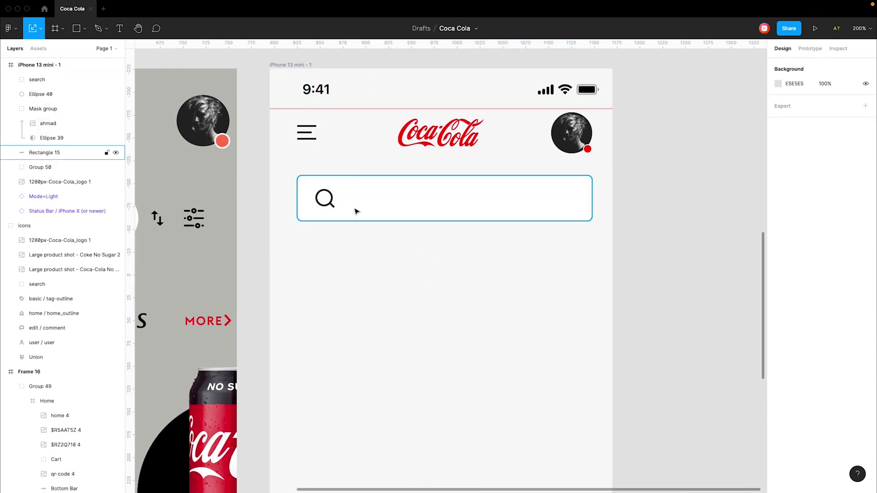
left_click(362, 200)
type("anything..")
key("ctrl+a")
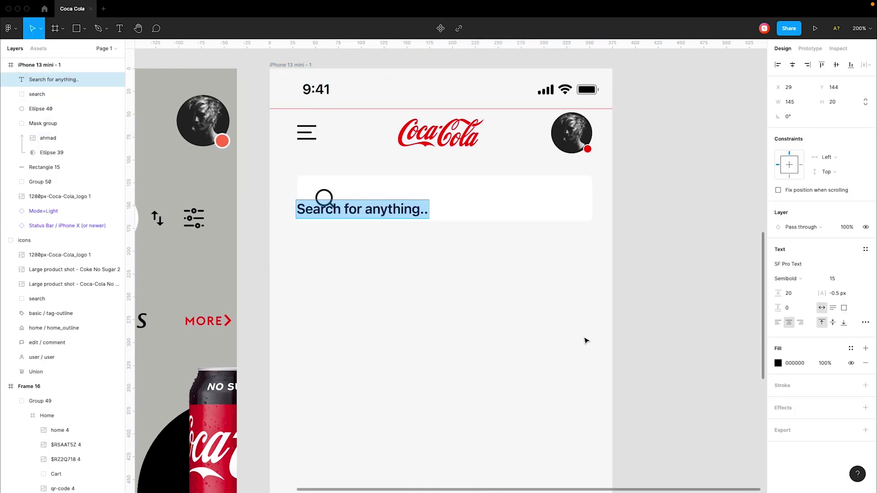
left_click(786, 278)
left_click(793, 264)
left_click(832, 279)
type("14")
Step: Give the placeholder grey fill A0A5BD and place it right of the search icon
left_click(802, 297)
type("A0A5")
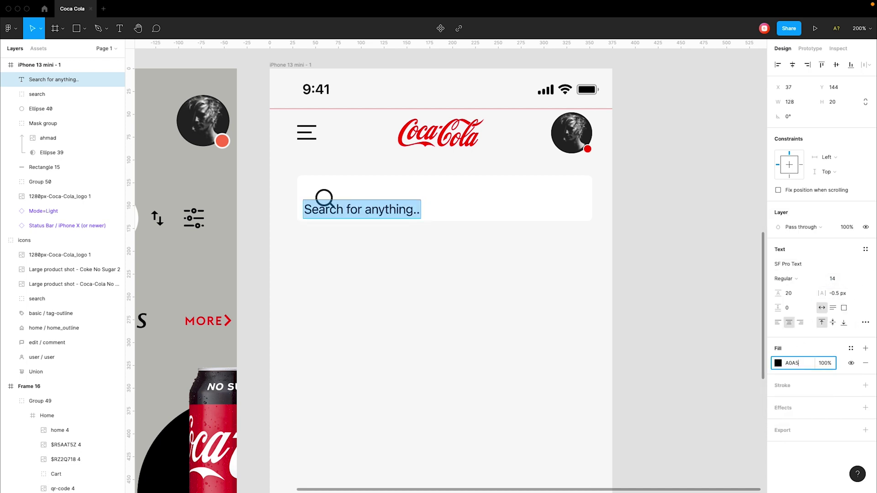
type("BD")
key("Return")
left_click_drag(366, 209, 405, 201)
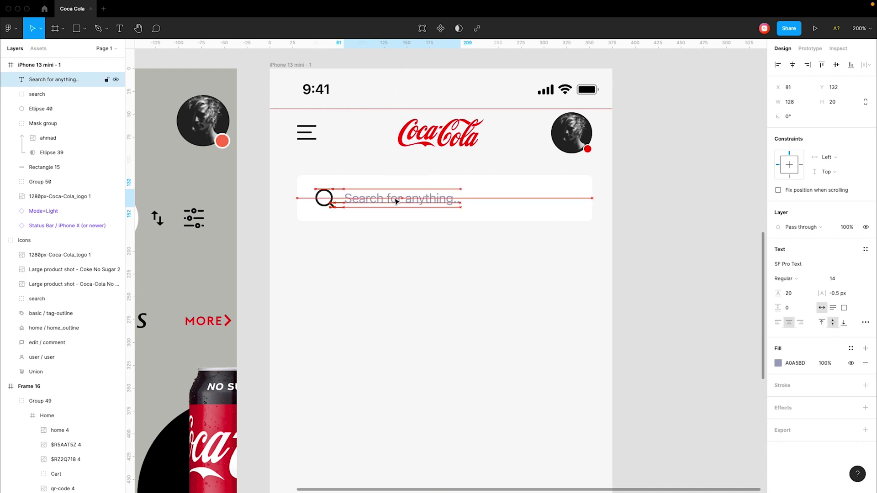
Step: Group the search icon, placeholder and search box background as 'search'
left_click(334, 206, "shift")
key("ctrl+g")
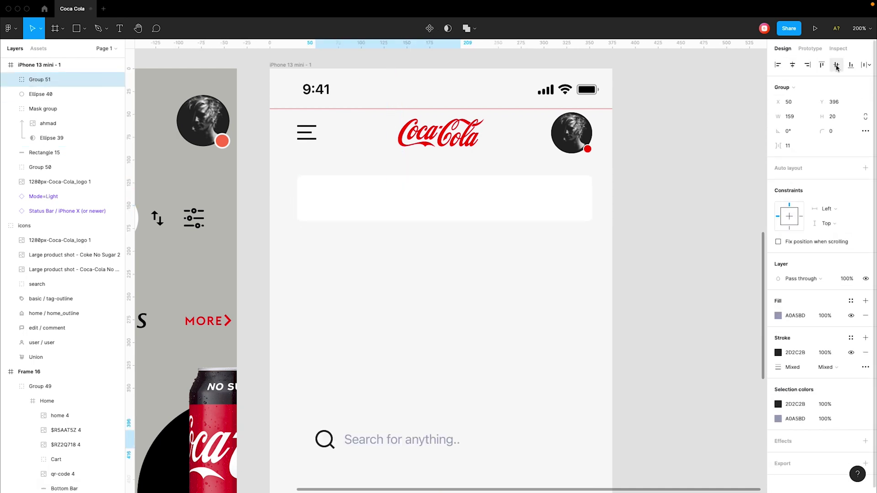
left_click(515, 199, "shift")
key("ctrl+g")
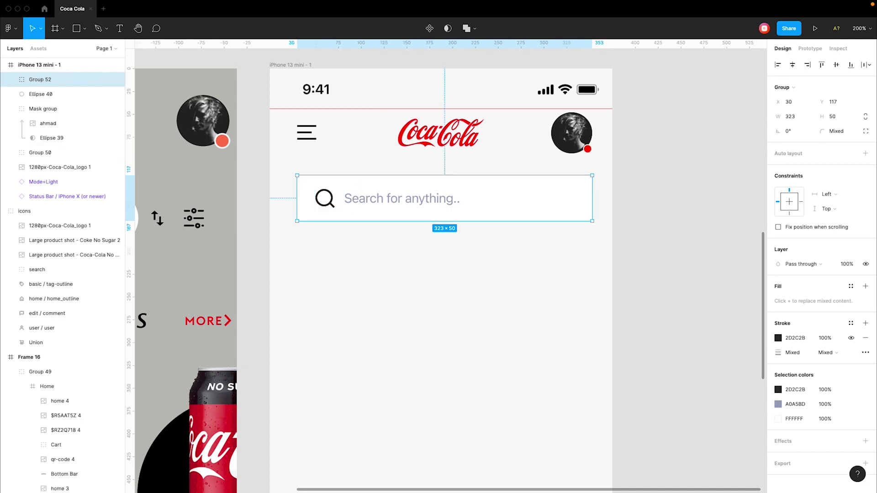
type("search")
Step: Group the header layers as 'header', including Ellipse 40
left_click(43, 109)
left_click(59, 167, "shift")
key("ctrl+g")
double_click(37, 109)
type("header")
left_click_drag(41, 94, 43, 91)
Step: Zoom to fit both phone frames and start a text layer below the search bar
left_click(254, 160)
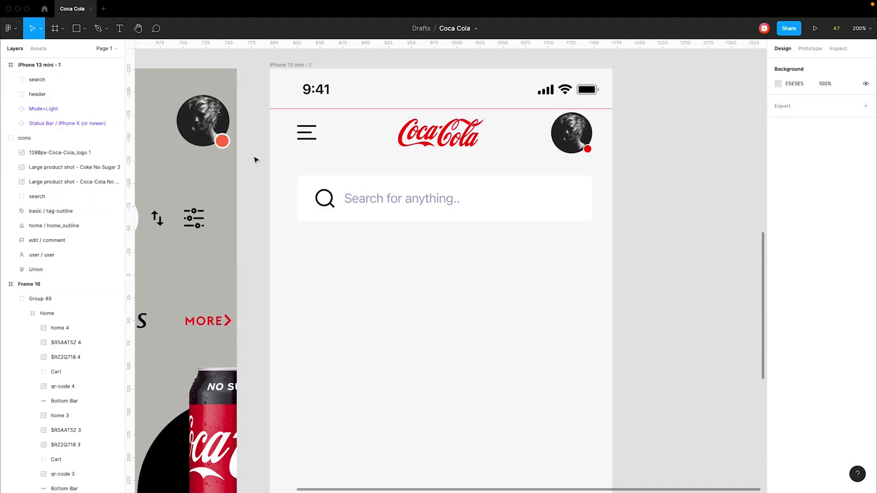
key("shift+0")
scroll(293, 151, "down", 4)
scroll(293, 152, "left", 1)
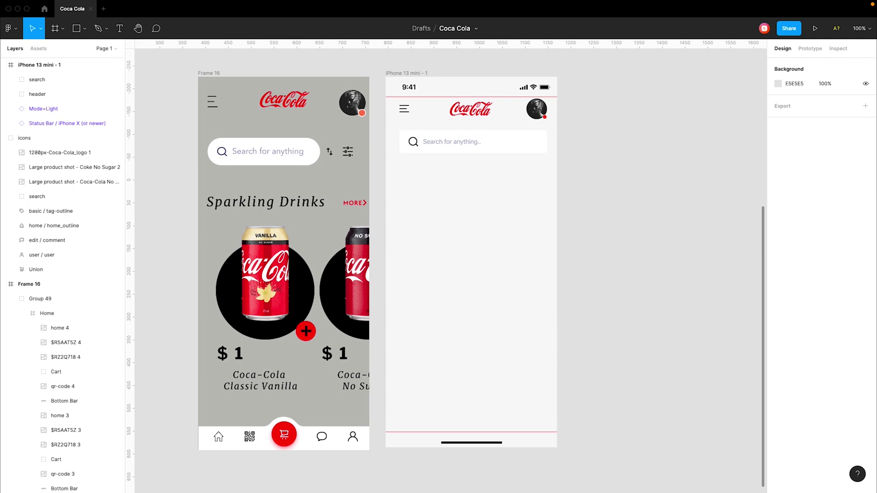
scroll(519, 195, "up", 3)
key("t")
left_click(347, 211)
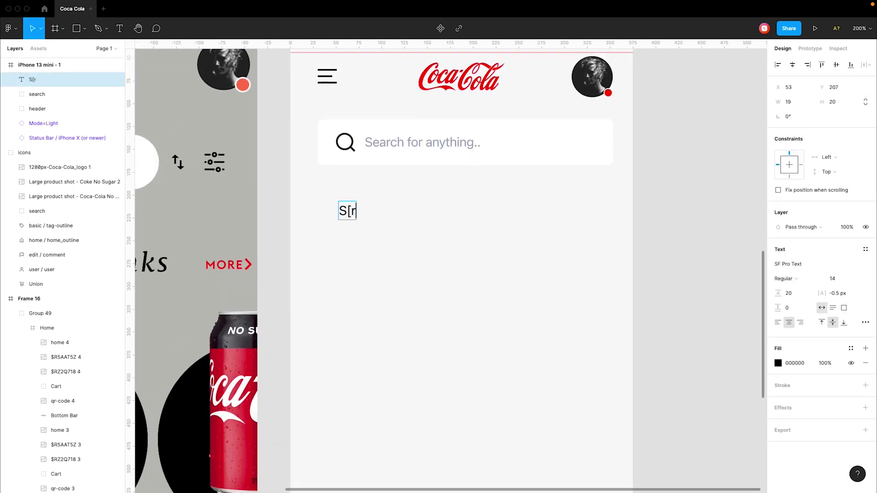
Step: Make the 'Sprakling Drinks' heading Semibold 22, left/top-aligned, lined up with the menu icon
type("rinks")
key("ctrl+a")
left_click(778, 322)
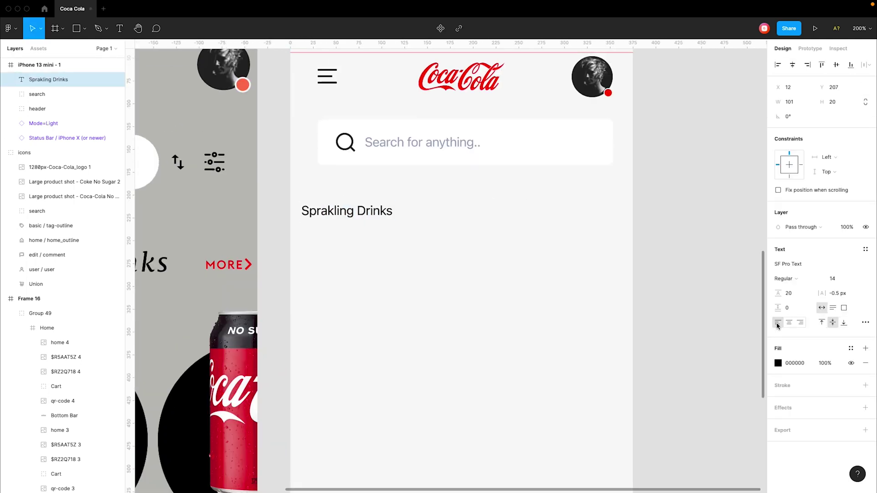
left_click(822, 323)
left_click(785, 279)
left_click(790, 301)
left_click(832, 278)
type("22")
key("Return")
left_click_drag(404, 216, 424, 184)
left_click(433, 219)
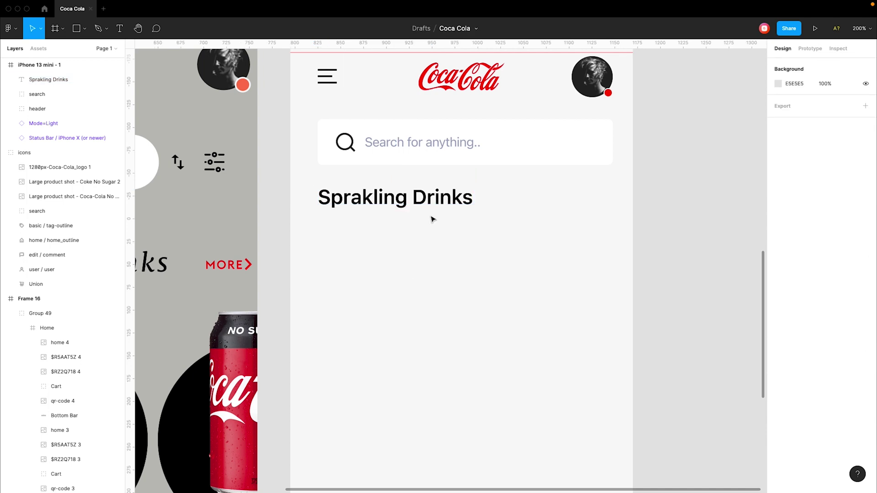
Step: Add a red Semibold 14 'More' label (ED1B24) at the frame's right edge
key("t")
left_click(526, 200)
type("More")
key("ctrl+a")
left_click(838, 278)
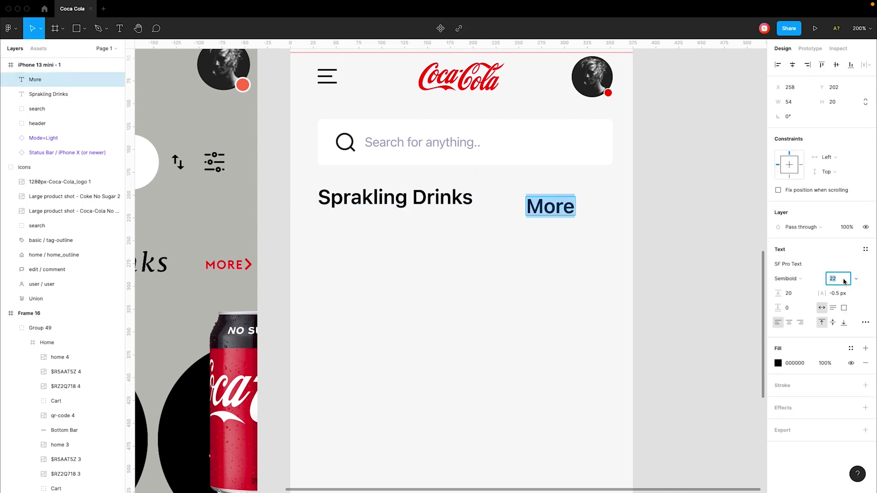
left_click(786, 279)
left_click(778, 364)
left_click(695, 447)
key("Escape")
left_click_drag(541, 206, 596, 196)
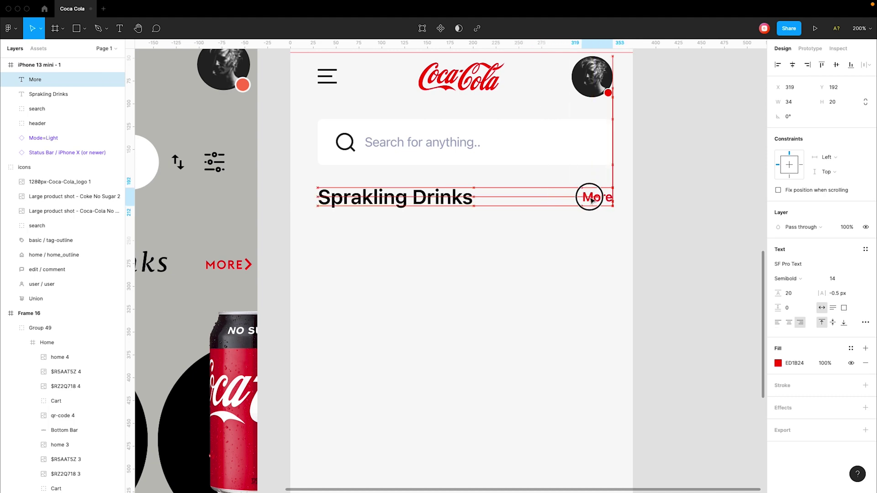
left_click(528, 265)
scroll(528, 265, "down", 2)
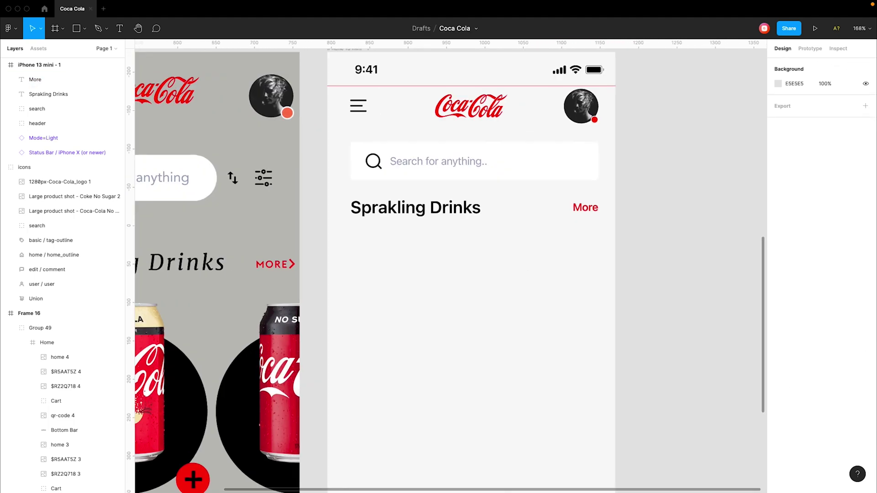
Step: Draw a 142×142 circle at the left margin with a faint beige CFB580 fill
left_click_drag(355, 259, 443, 346)
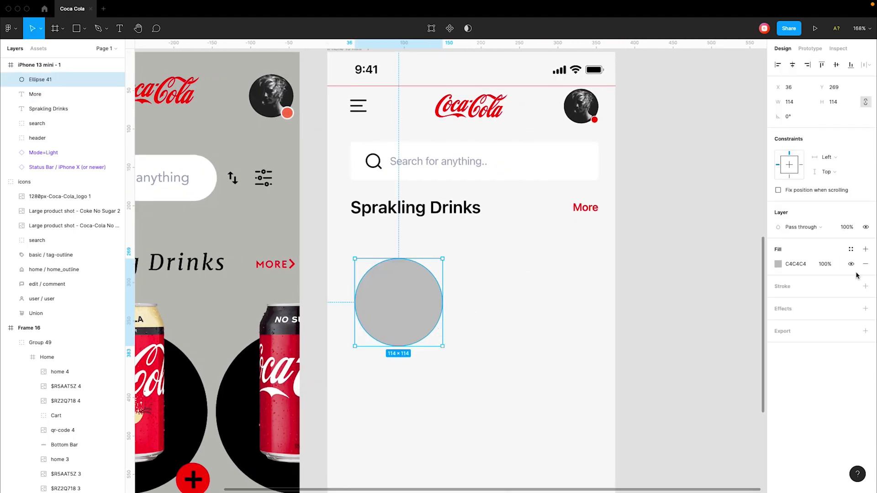
type("142")
key("Return")
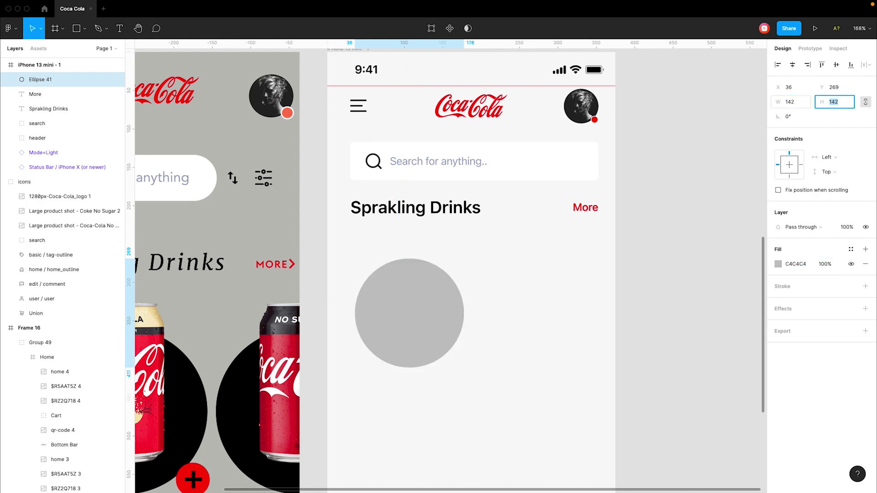
left_click_drag(416, 291, 413, 289)
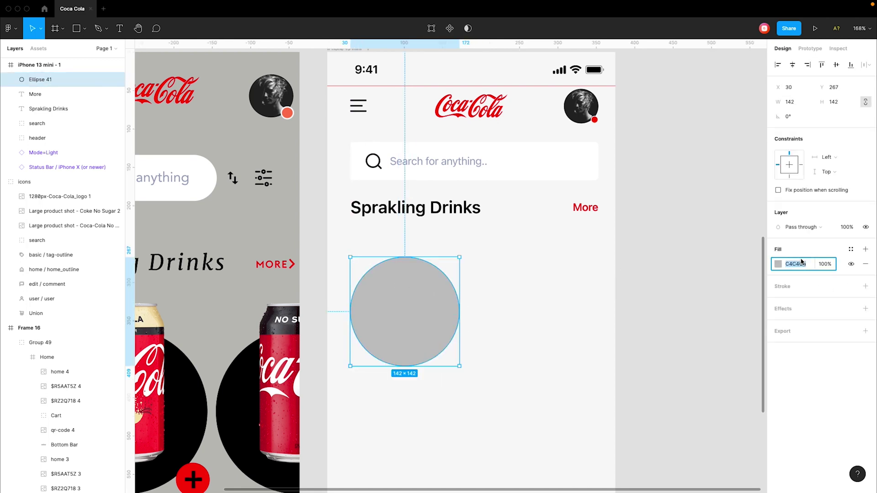
key("Return")
type("20")
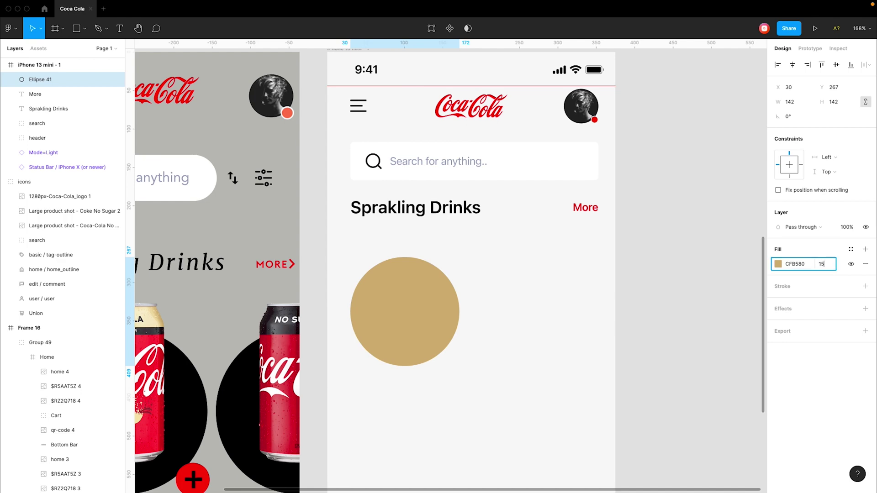
key("Return")
scroll(461, 148, "down", 5)
scroll(462, 148, "up", 5)
scroll(461, 148, "down", 5)
Step: Paste the Vanilla Coca-Cola can image and set it on top of the circle
key("ctrl+v")
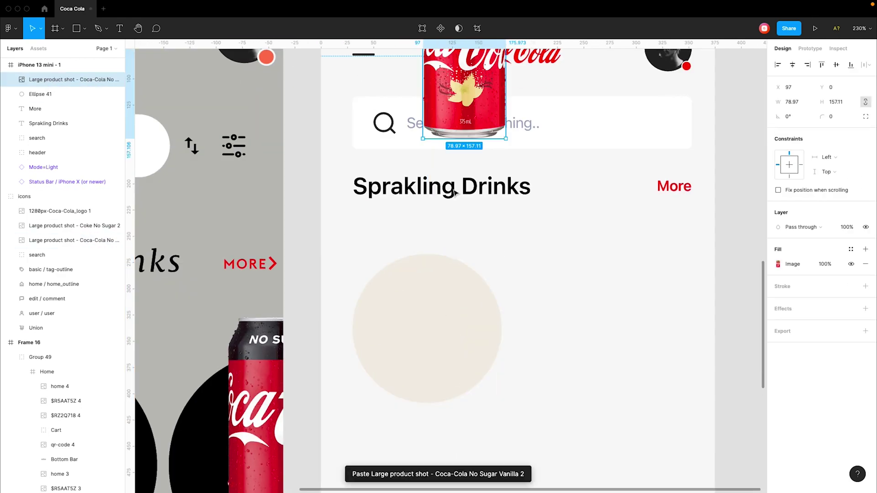
left_click(484, 334)
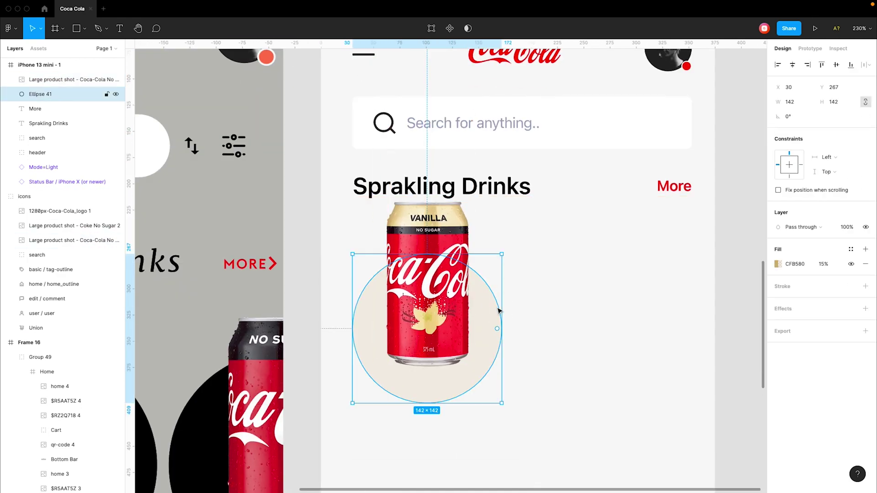
type("0")
key("Return")
left_click(427, 284)
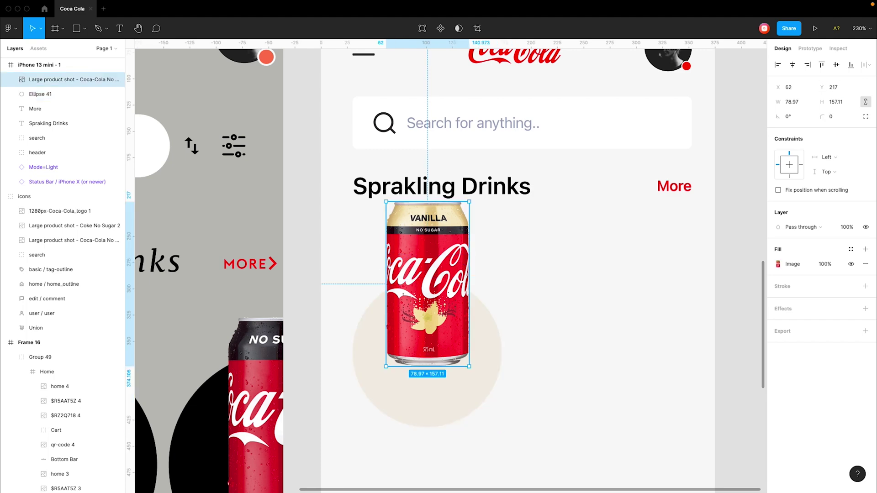
left_click_drag(441, 263, 442, 297)
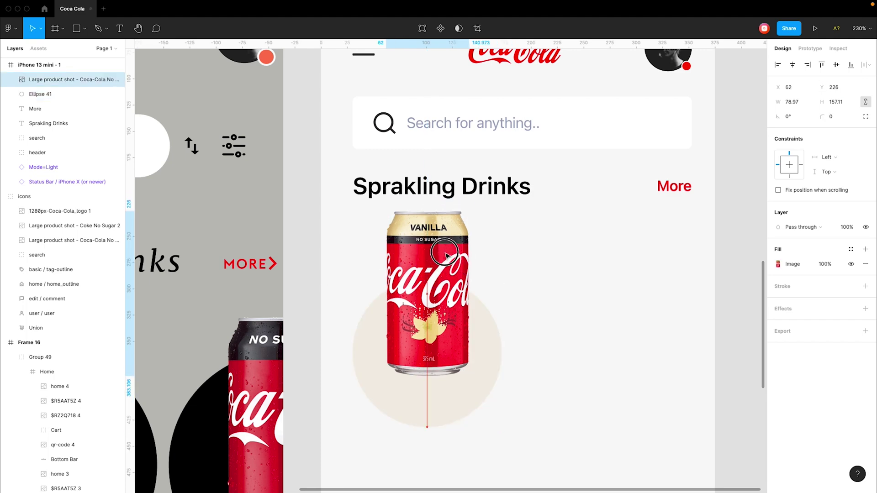
left_click(543, 267)
scroll(544, 267, "down", 3)
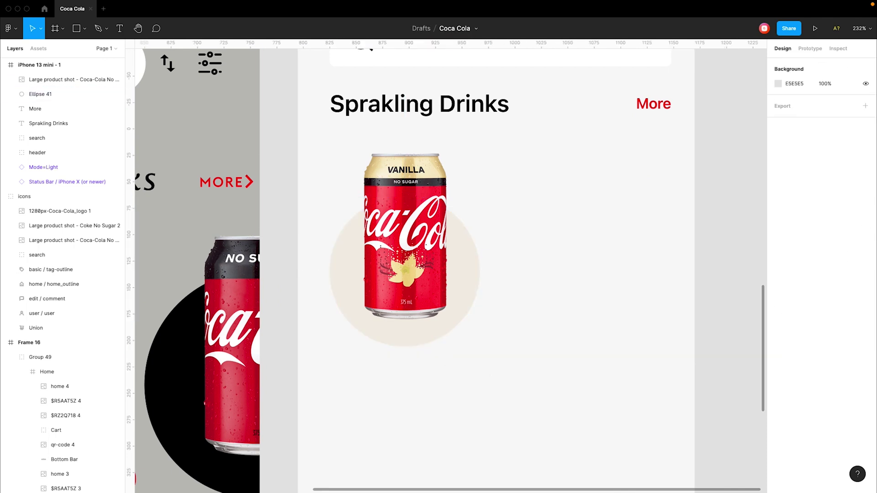
Step: Draw a white 45×45 square with radius 5 at the circle's lower right
left_click_drag(472, 350, 434, 312)
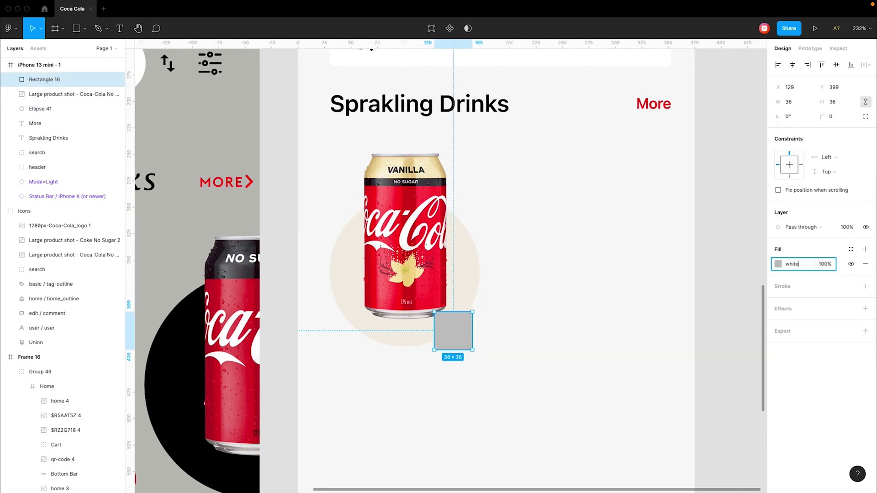
key("Return")
left_click(836, 116)
type("5")
left_click(795, 102)
type("45")
key("Tab")
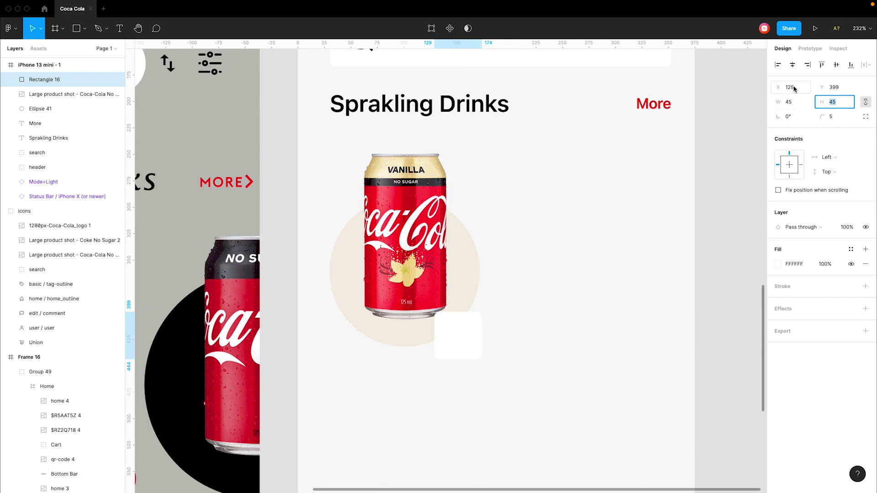
left_click_drag(779, 93, 817, 87)
left_click(516, 284)
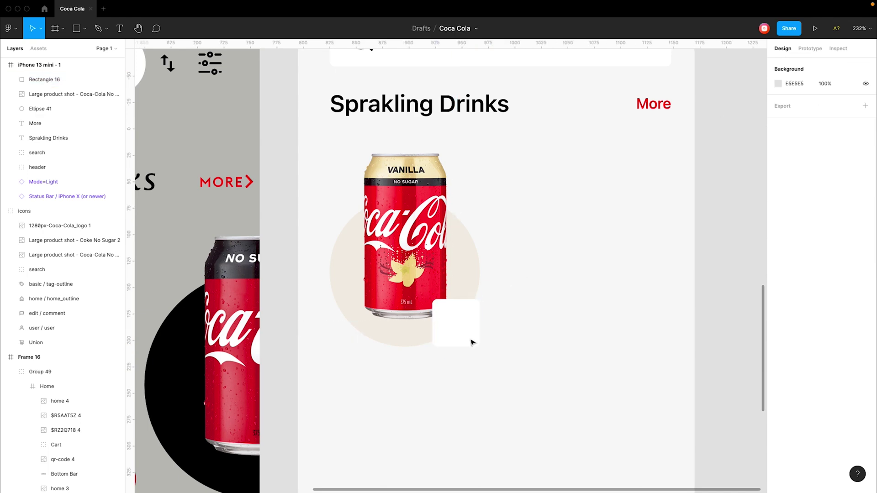
scroll(456, 329, "up", 3)
Step: Add a dark 2D2C2B '+' sign, size 20, centred in the white square
key("t")
left_click(446, 320)
type("+")
key("Escape")
mouse_move(438, 333)
left_mouse_down()
mouse_move(448, 319)
mouse_move(486, 317)
mouse_move(410, 317)
mouse_move(447, 275)
mouse_move(442, 352)
left_mouse_up()
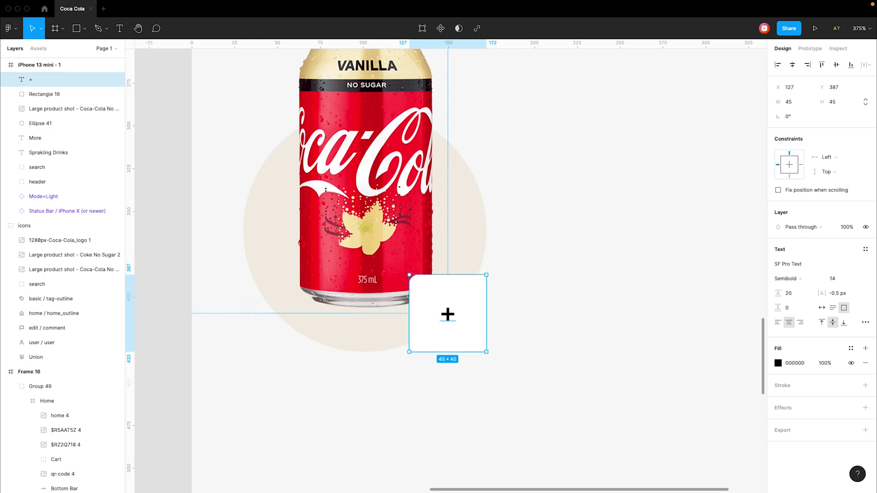
double_click(447, 314)
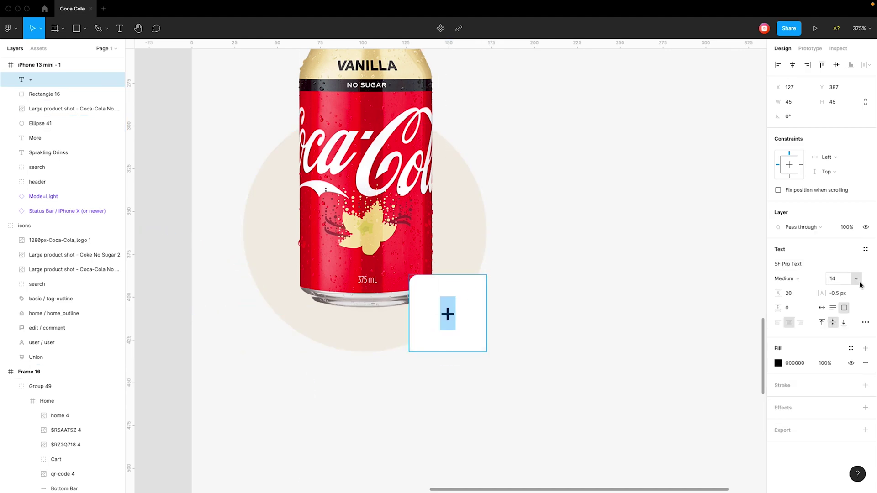
left_click(846, 277)
type("20")
key("Return")
left_click(795, 363)
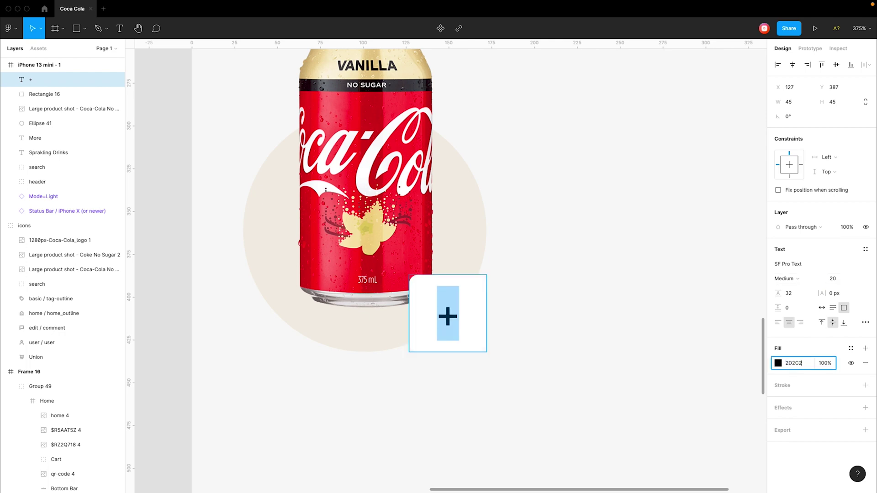
key("Escape")
left_click(478, 309, "shift")
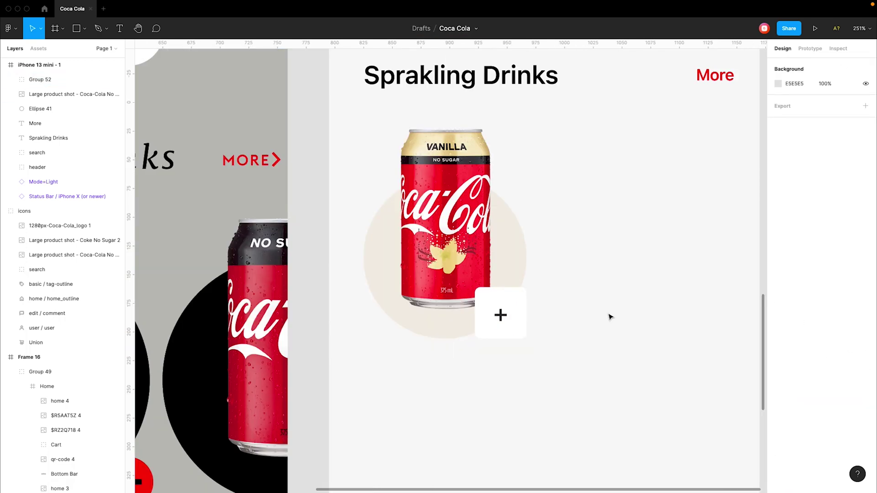
Step: Group the can, beige circle and plus box into one product card
scroll(607, 315, "down", 5)
scroll(513, 343, "up", 3)
left_click(479, 323, "shift")
key("ctrl+g")
left_click(520, 383)
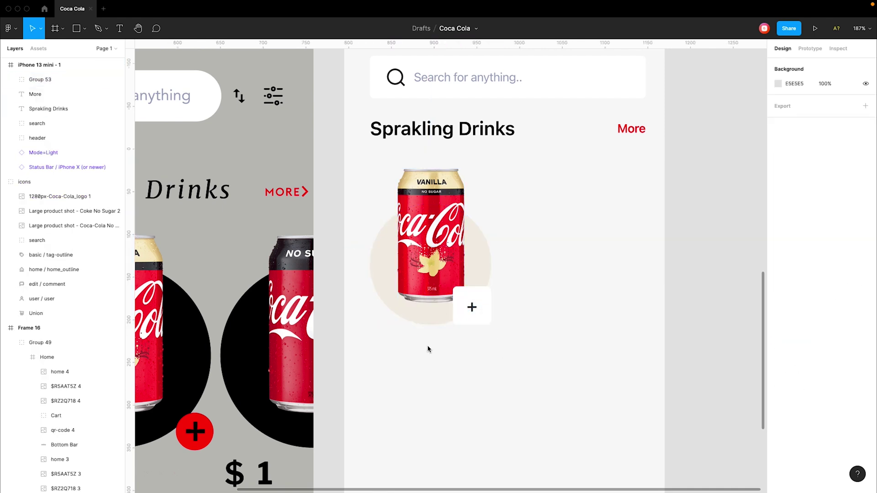
Step: Add a 12-pt 'Coca-Cola' label just under the vanilla can
key("t")
left_click(386, 351)
type("Cp")
key("BackSpace")
key("BackSpace")
key("BackSpace")
type("-Cola")
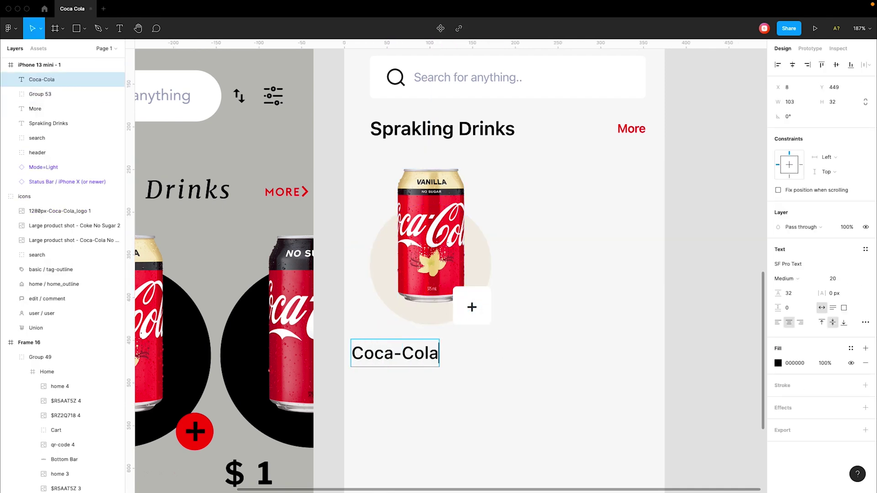
left_click(805, 361)
left_click(833, 278)
type("12")
key("Return")
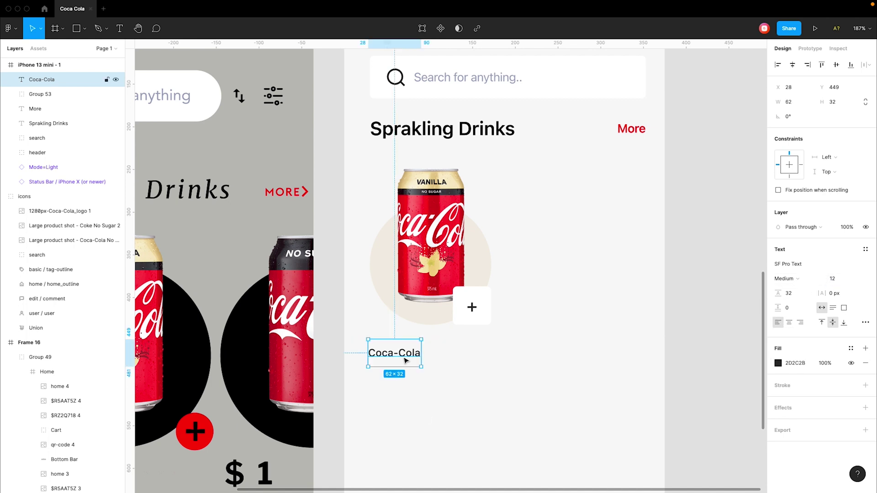
left_click_drag(405, 361, 406, 335)
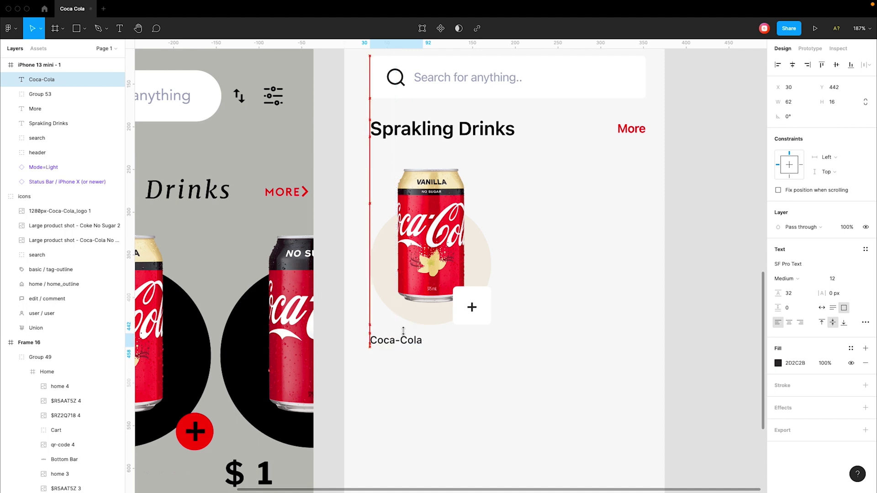
Step: Add a 'Classic Vanilla' title at size 16 below the Coca-Cola label
left_click_drag(405, 333, 407, 360)
double_click(406, 358)
type("Classic ")
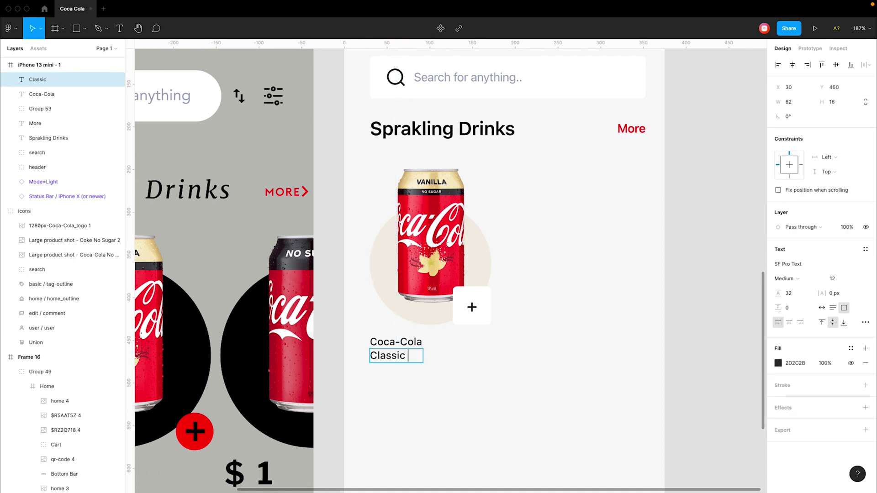
type("Vanilla")
double_click(419, 356)
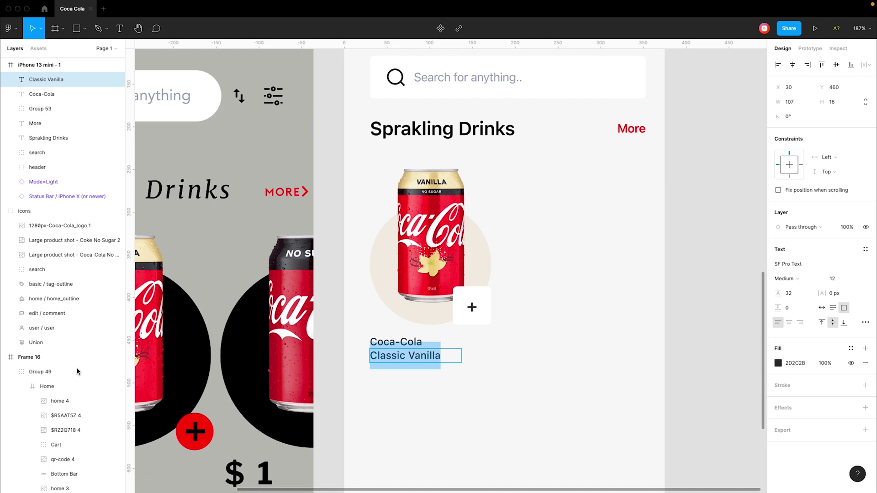
left_click(852, 280)
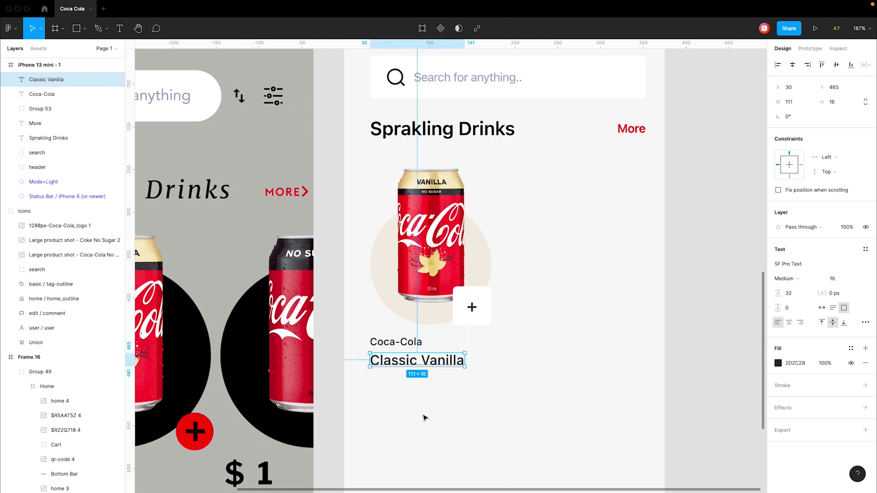
Step: Add a Semibold $2.5 price below the title in Coca-Cola red ED1B24
left_click_drag(395, 342, 396, 378)
key("Return")
key("BackSpace")
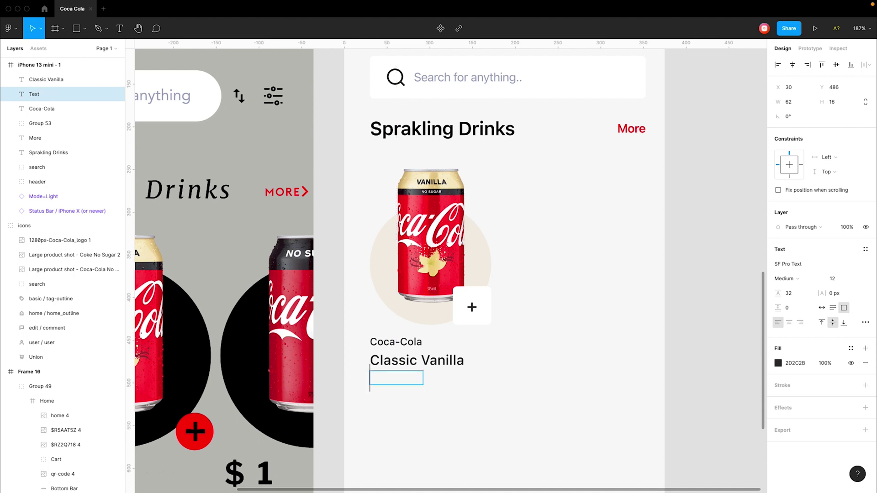
type("$2.5")
left_click(786, 278)
left_click(817, 298)
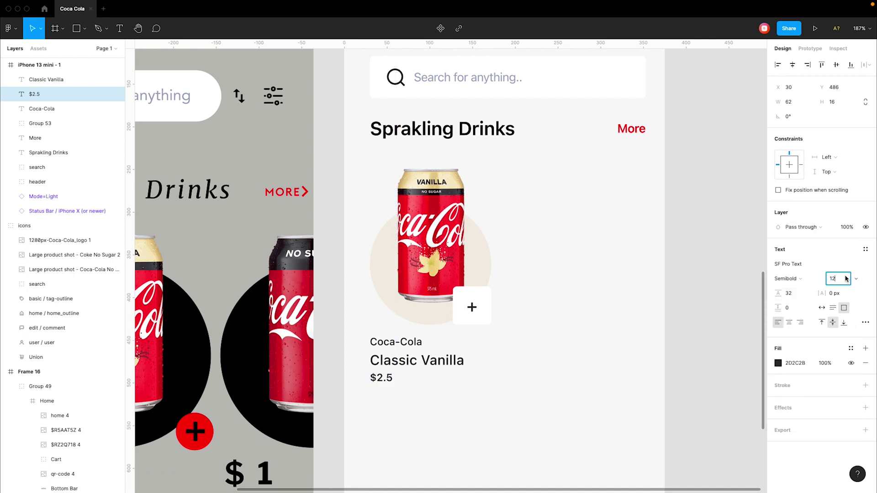
left_click(795, 363)
left_click(631, 129)
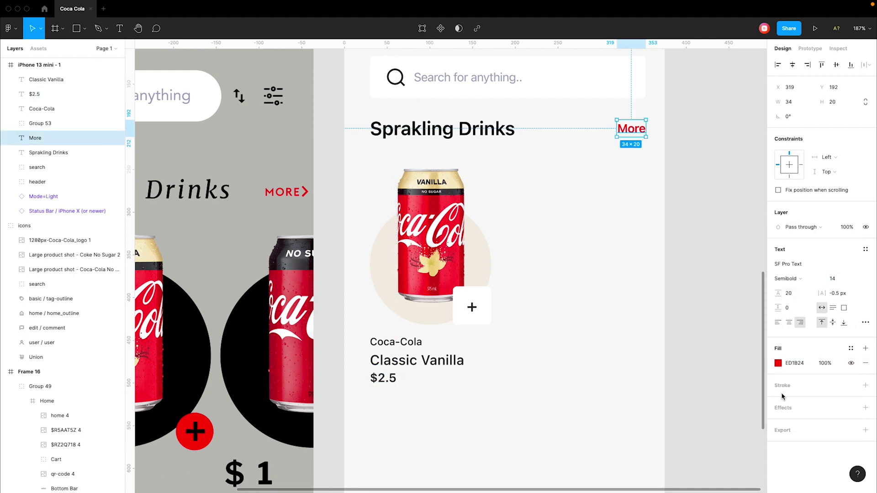
left_click(411, 361)
left_click(392, 379)
left_click(804, 364)
type("ED1B24")
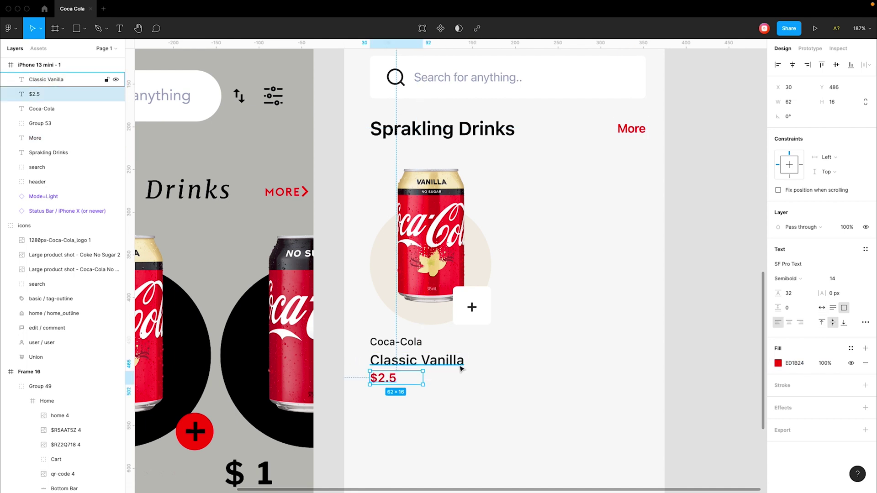
Step: Group the three labels with the vanilla can image into one product card
left_click(417, 361, "shift")
left_click(396, 342, "shift")
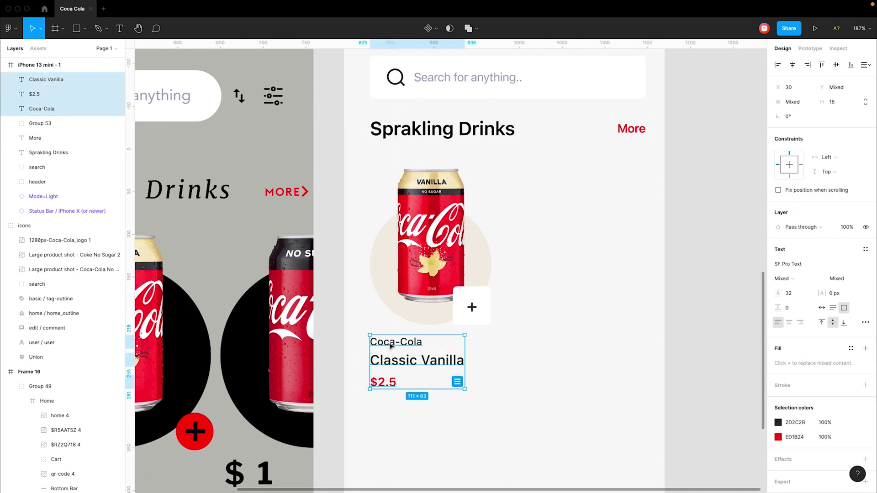
key("ctrl+g")
left_click(778, 65)
key("ctrl+z")
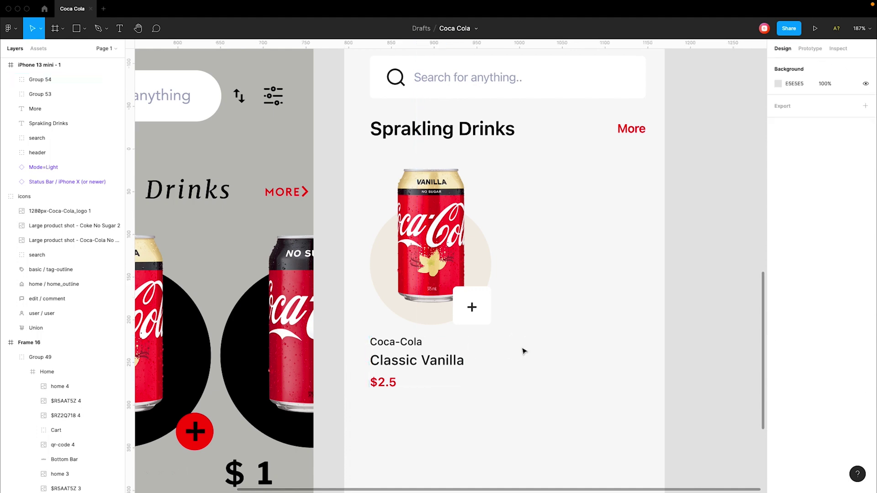
left_click_drag(523, 352, 390, 369)
key("ctrl+a")
left_click(430, 237, "shift")
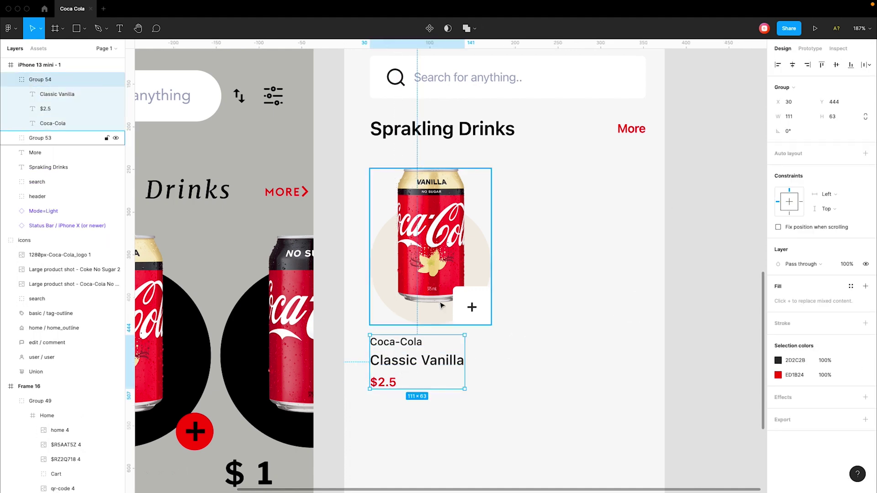
key("ctrl+g")
Step: Duplicate the product card and place the copy to its right
key("minus")
key("ctrl+d")
left_click_drag(422, 283, 491, 282)
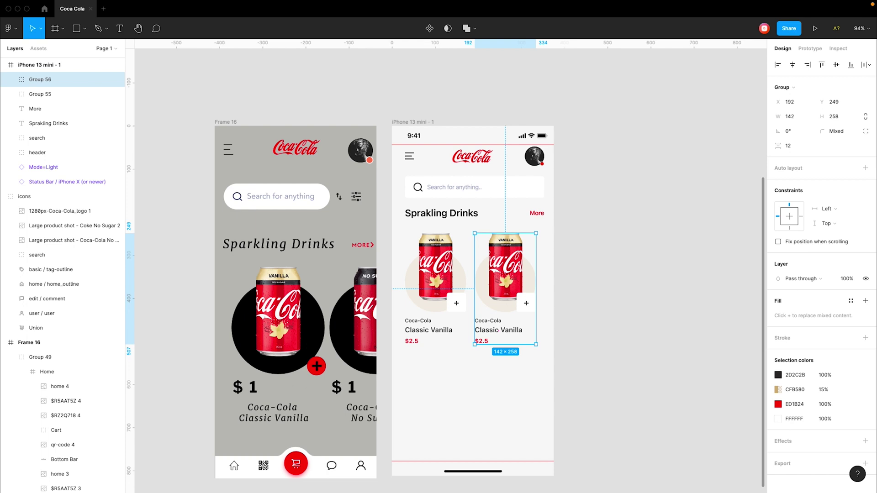
Step: Shift the right card over and retitle it 'No Sugar' priced $2.2
scroll(529, 265, "up", 5)
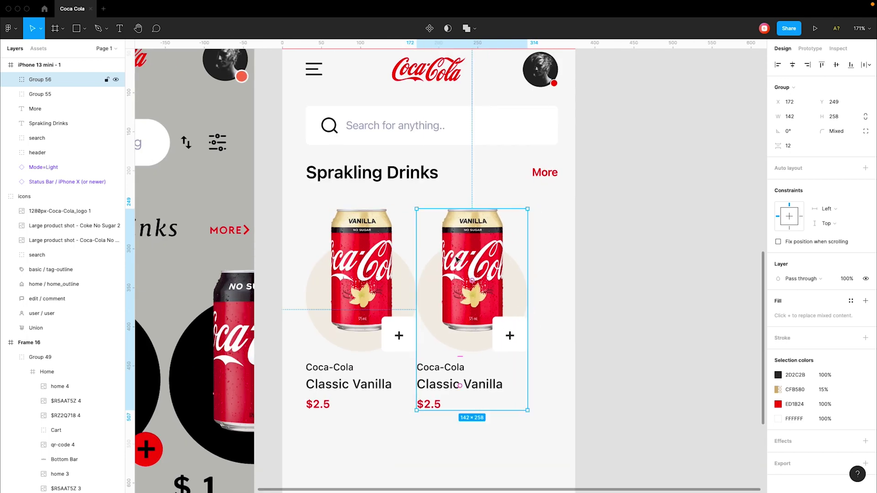
left_click_drag(456, 260, 471, 260)
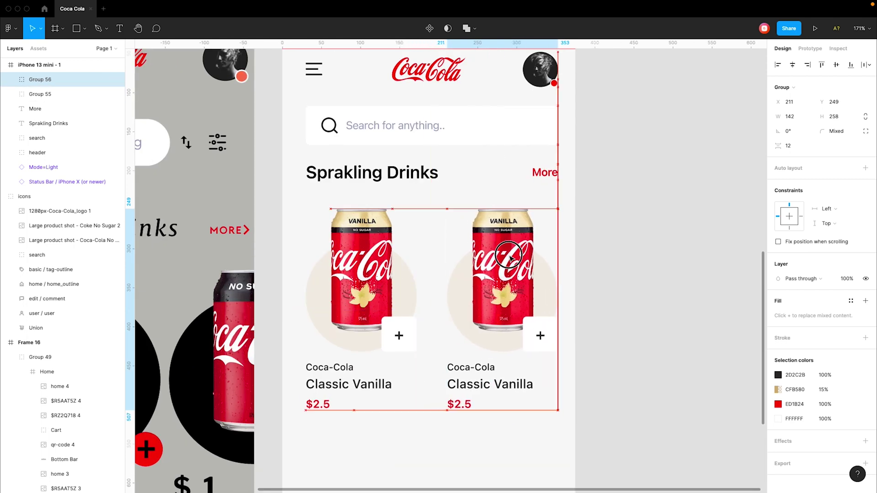
left_click(467, 407, "ctrl")
double_click(467, 407)
type("2")
double_click(500, 383)
type("No Suga")
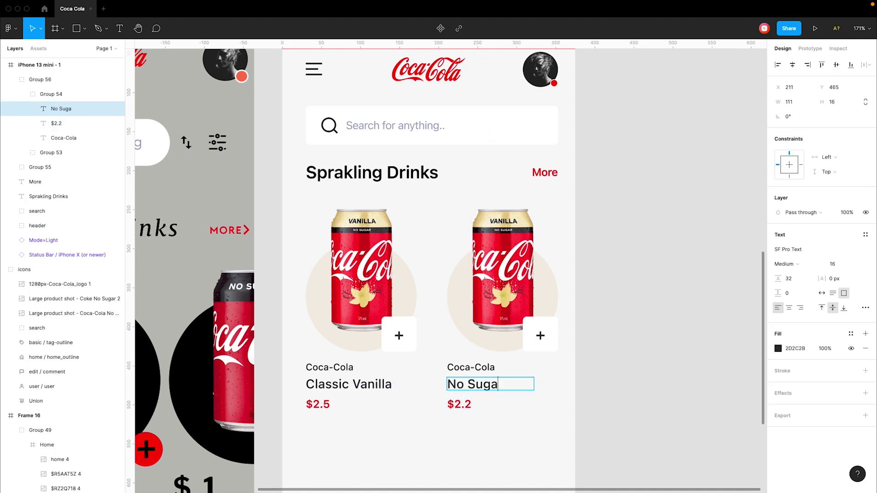
type("r")
key("shift+1")
Step: Replace the vanilla can in the right card with the No Sugar can image
left_click(69, 299)
key("ctrl+c")
scroll(443, 288, "up", 5)
left_click(382, 294, "ctrl")
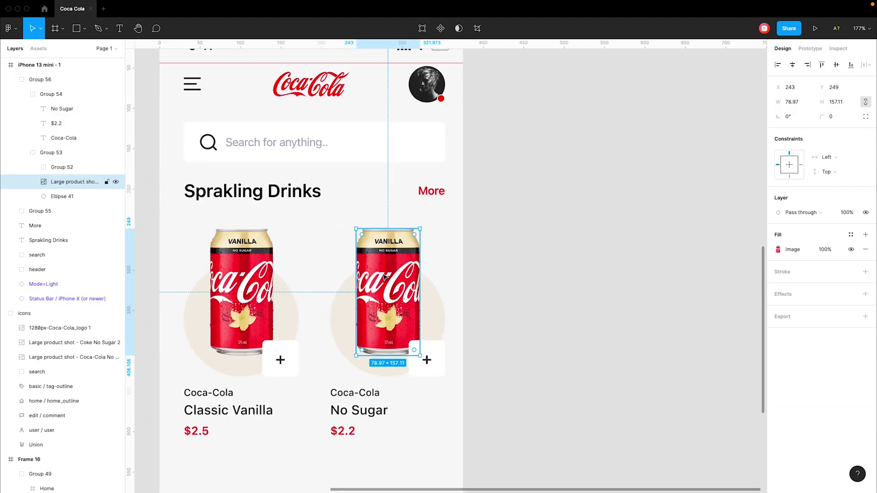
key("ctrl+v")
left_click_drag(372, 261, 362, 256)
left_click(82, 196)
key("Delete")
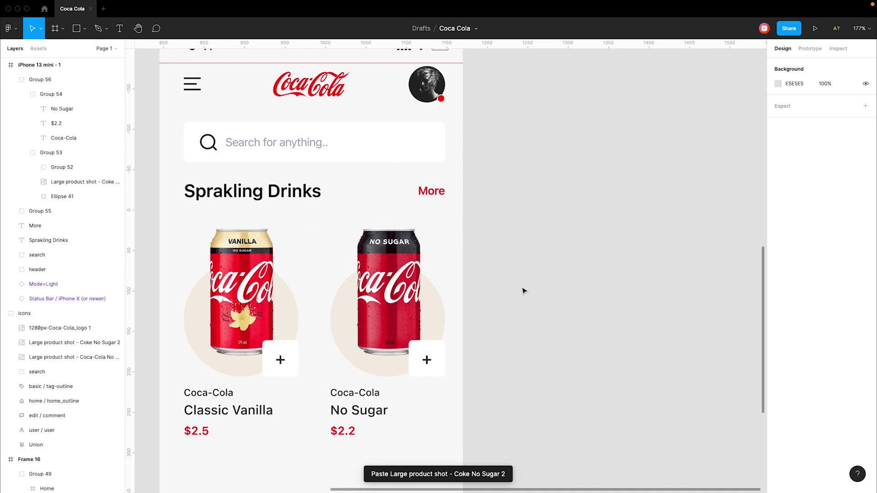
Step: Fill the right card's circle grey and group both cards into a row
left_click(336, 327, "ctrl")
left_click(806, 251)
type("66686E")
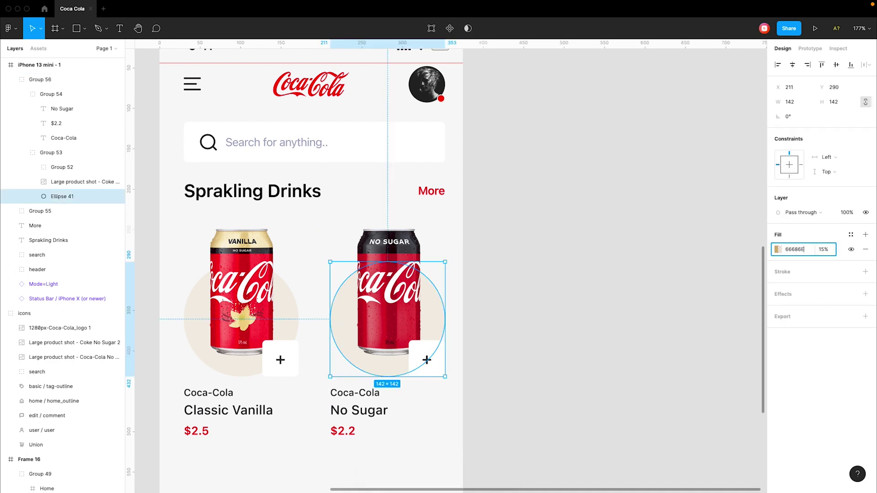
key("Return")
left_click(615, 300)
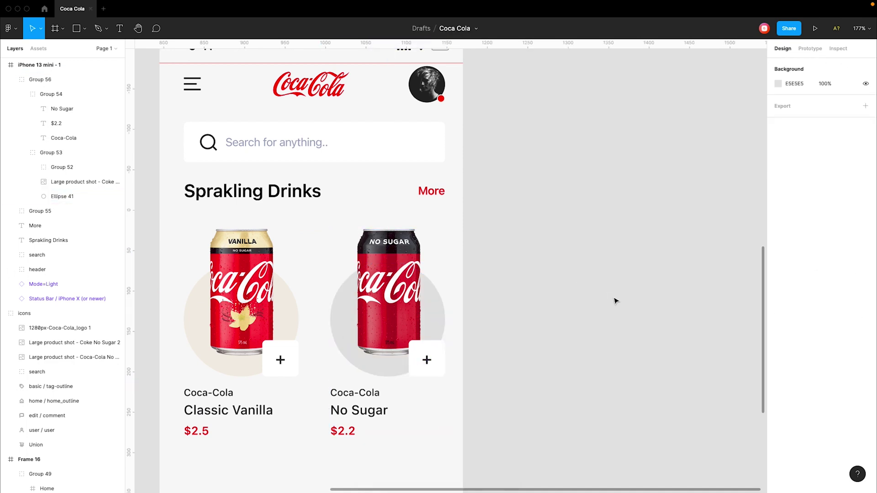
scroll(615, 301, "down", 3)
left_click(430, 214)
key("ctrl+g")
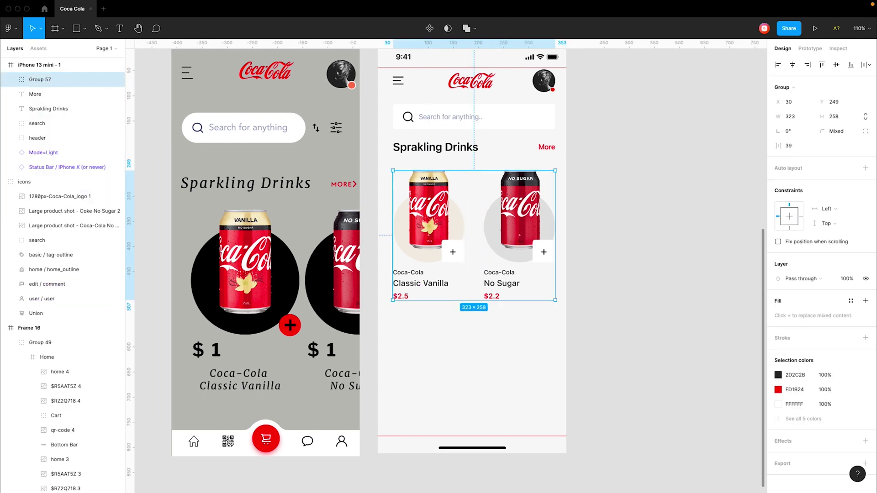
Step: Duplicate the card row below and delete the lower cards' name and price text
left_click_drag(436, 205, 436, 342)
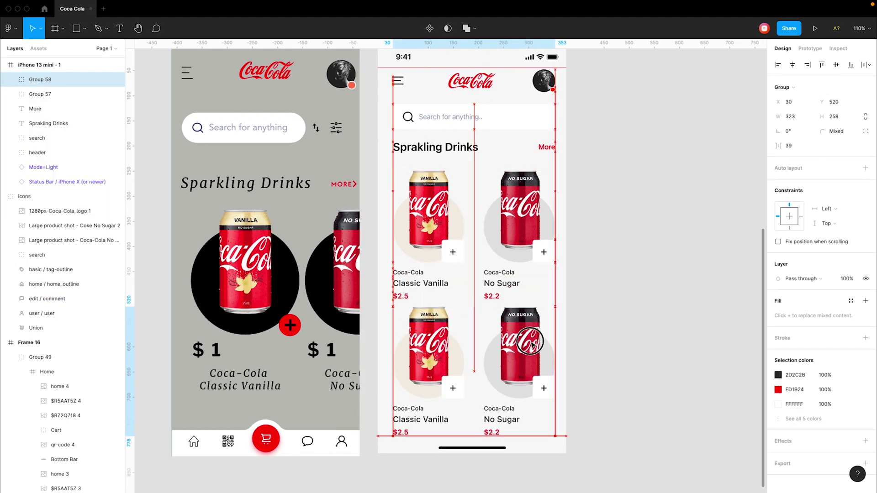
left_click_drag(436, 342, 436, 347)
left_click(627, 317)
scroll(629, 315, "down", 3)
scroll(337, 364, "up", 3)
left_click(337, 364)
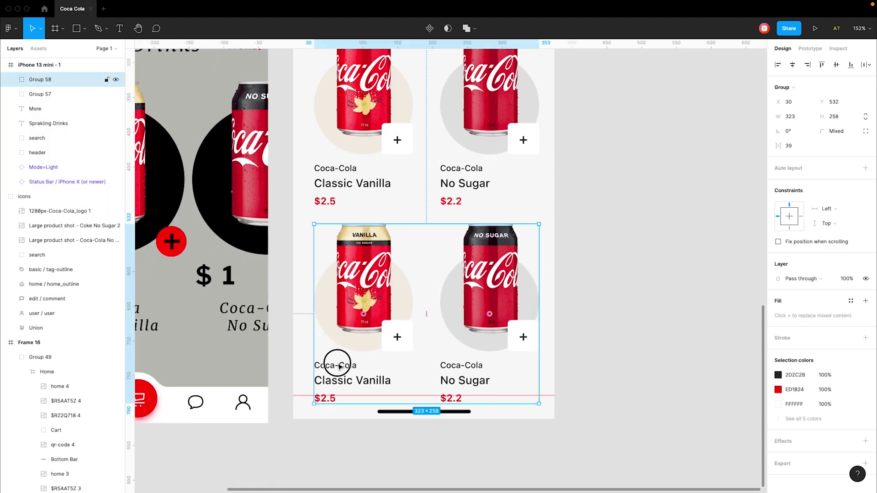
double_click(337, 364)
left_click(467, 378, "shift")
key("Delete")
Step: Draw a rectangle covering the lower product row
scroll(642, 342, "down", 3)
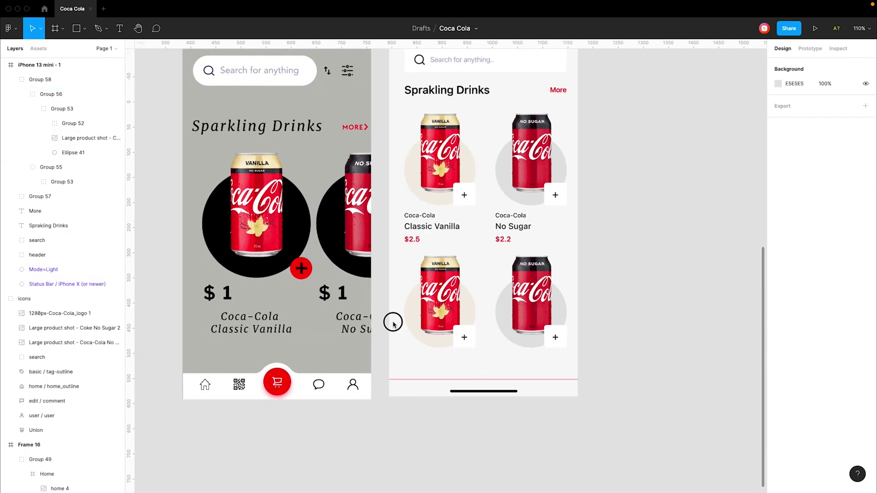
key("r")
left_click_drag(389, 309, 574, 362)
Step: Make the rectangle full-width, 145 high, with an upward-fading linear gradient fill
key("Tab")
type("145")
key("Return")
left_click(778, 265)
left_click(673, 255)
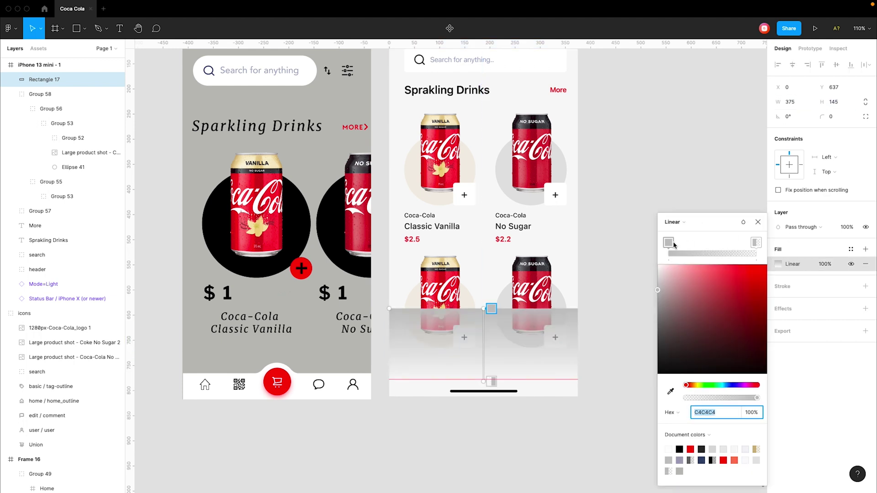
left_click_drag(669, 243, 647, 247)
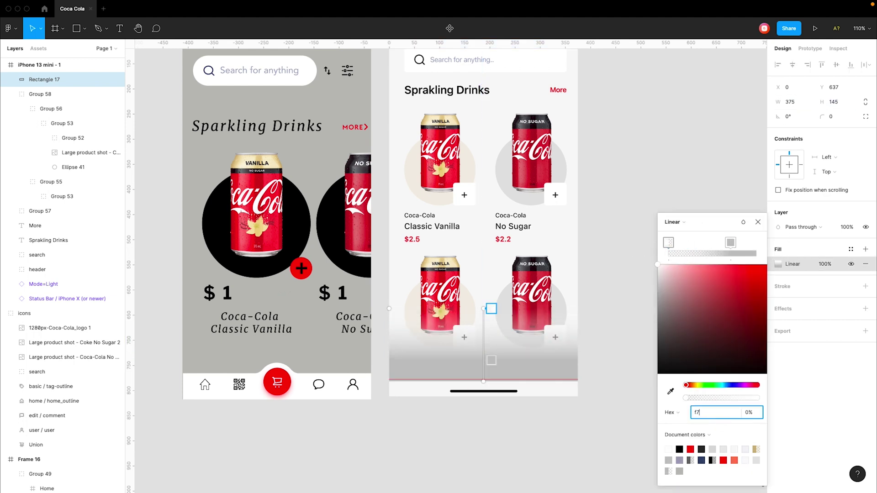
type("f")
key("Return")
scroll(484, 274, "up", 3)
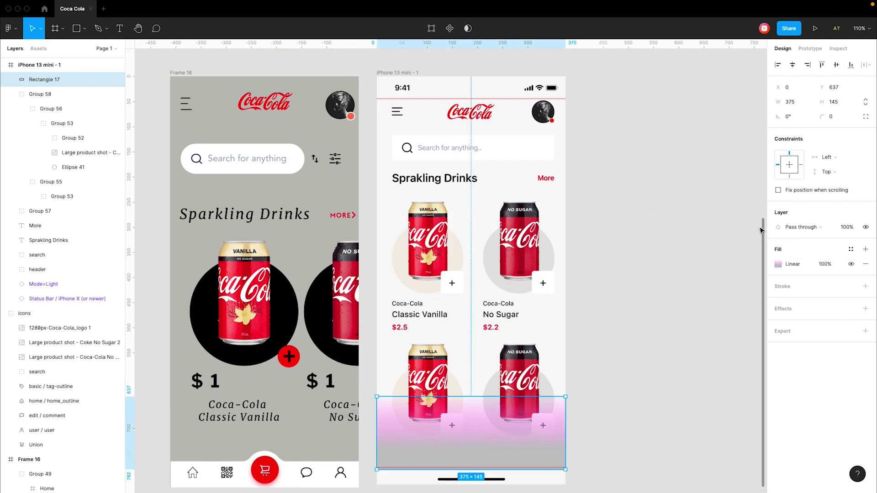
key("Escape")
Step: Set the gradient stops to near-white and move the fade rectangle to Y 584
scroll(468, 337, "down", 4)
left_click(468, 337)
left_click(778, 264)
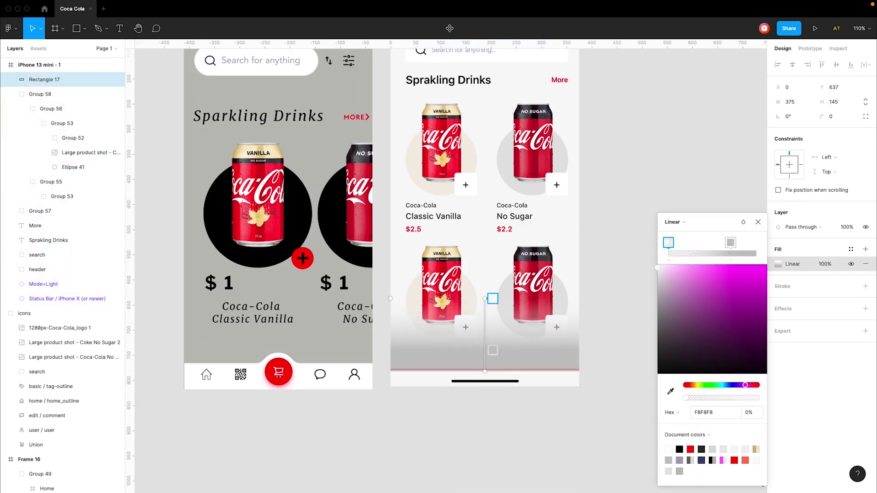
left_click(731, 243)
key("Escape")
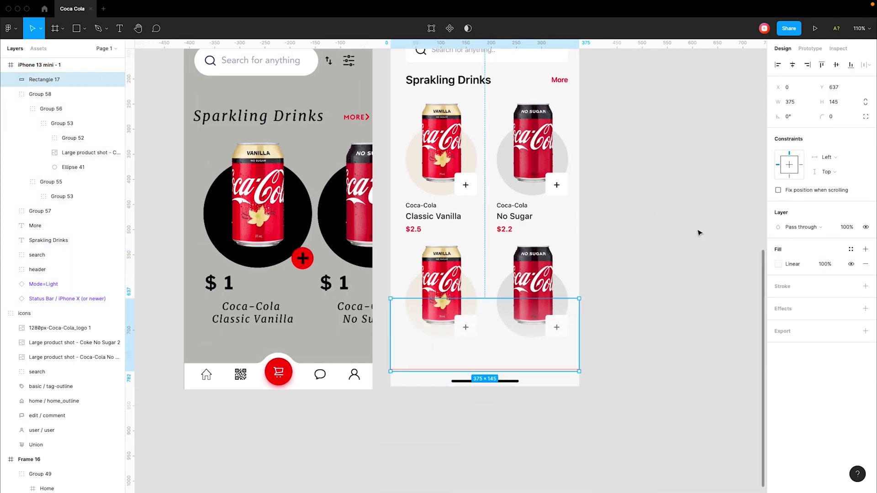
left_click(697, 232)
left_click_drag(484, 339, 485, 336)
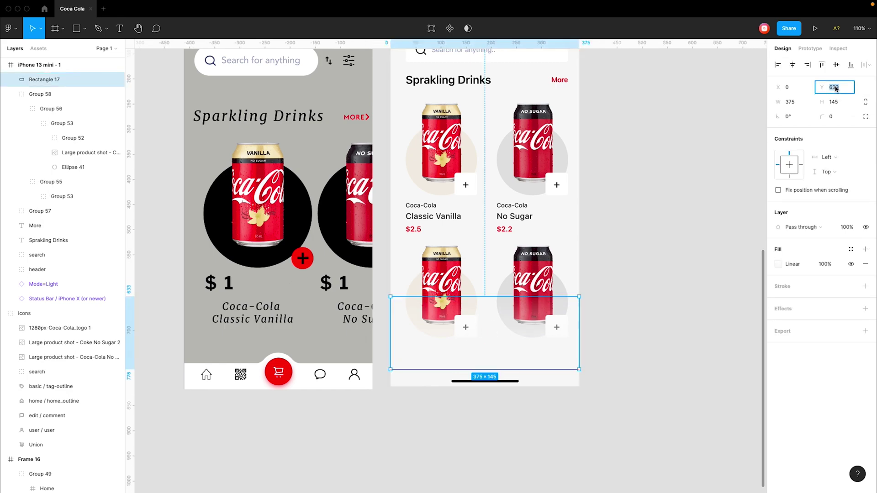
key("Return")
key("Escape")
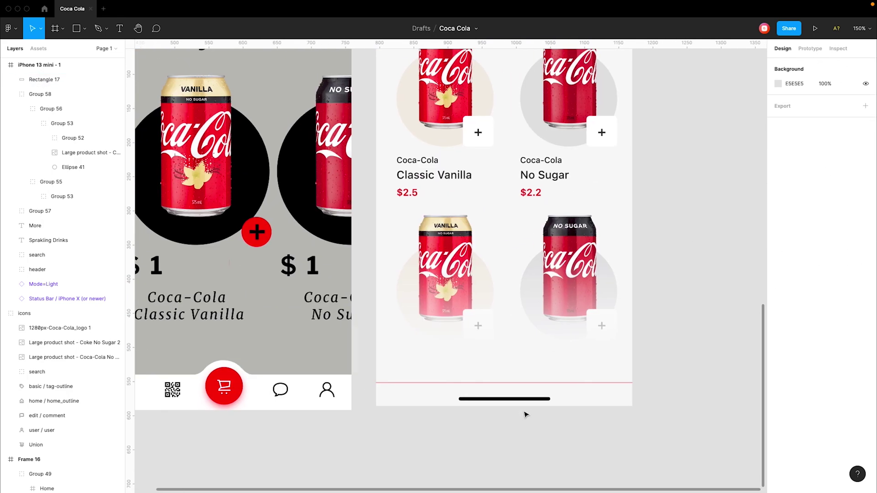
scroll(525, 415, "up", 3)
Step: Draw a circle at Y 720 near the bottom of the phone and fill it red
scroll(452, 409, "up", 3)
scroll(456, 381, "down", 3)
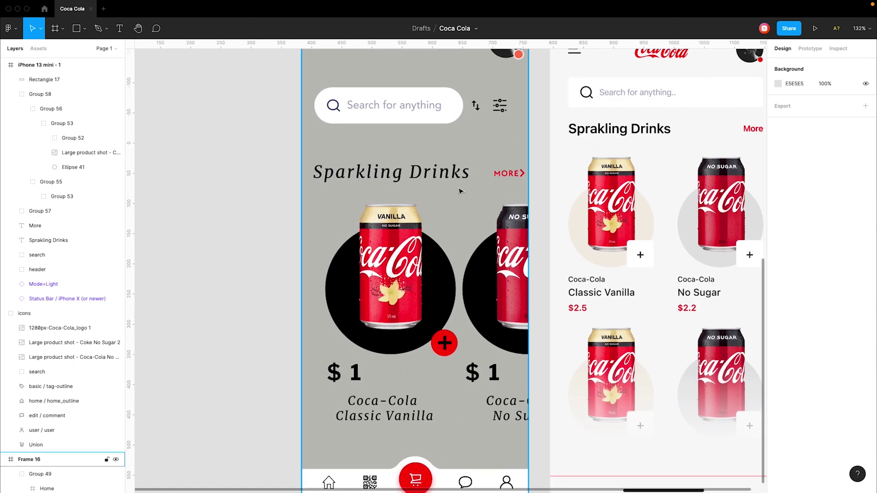
scroll(456, 381, "right", 2)
scroll(527, 215, "down", 2)
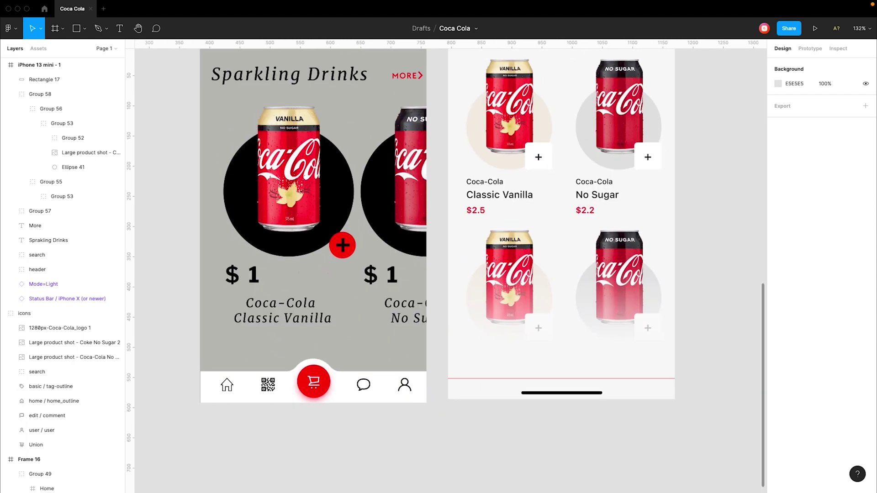
scroll(596, 366, "up", 5)
key("o")
left_click_drag(509, 349, 577, 416)
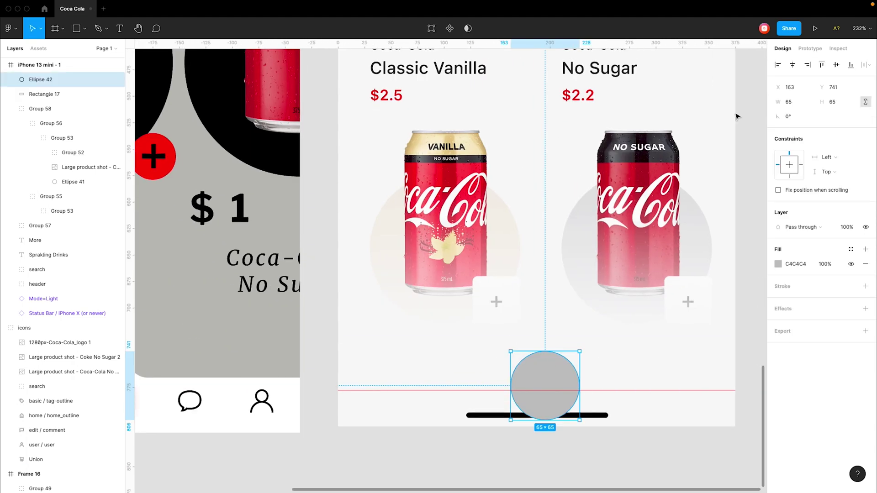
left_click_drag(561, 366, 553, 346)
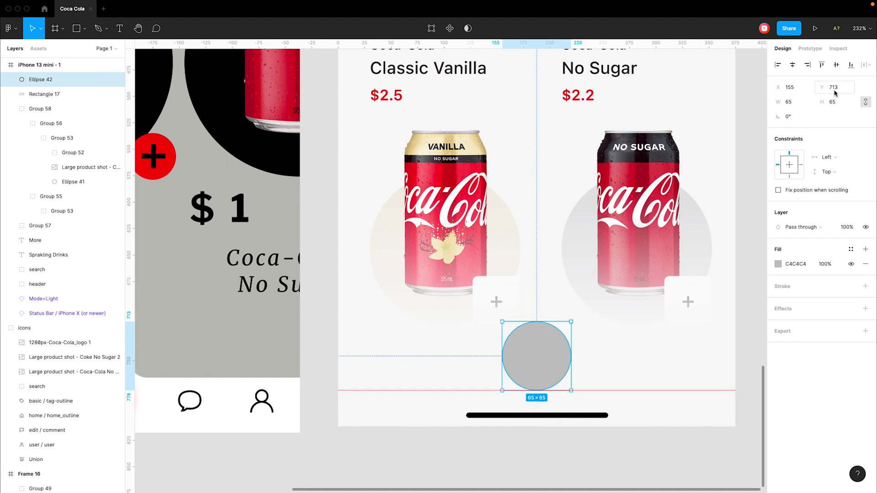
type("720")
key("Return")
left_click(778, 264)
left_click(697, 457)
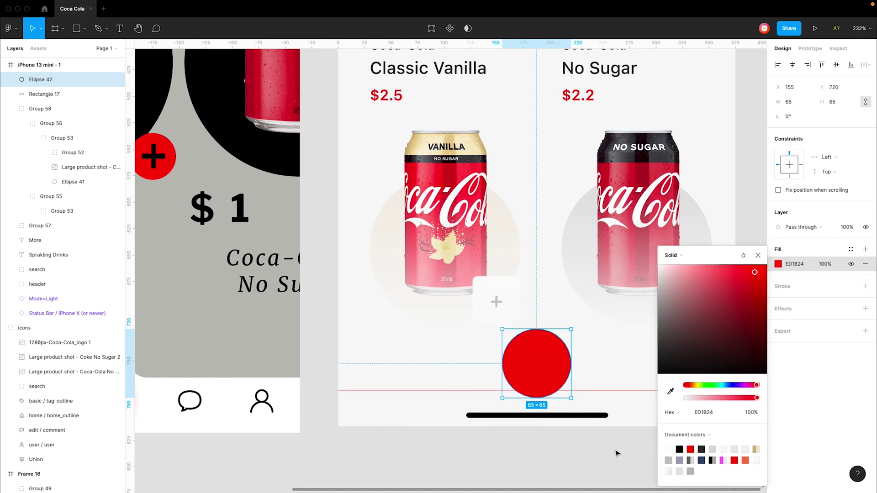
key("Escape")
Step: Give the red circle a drop shadow with blur 40 and 15% opacity
scroll(503, 357, "right", 3)
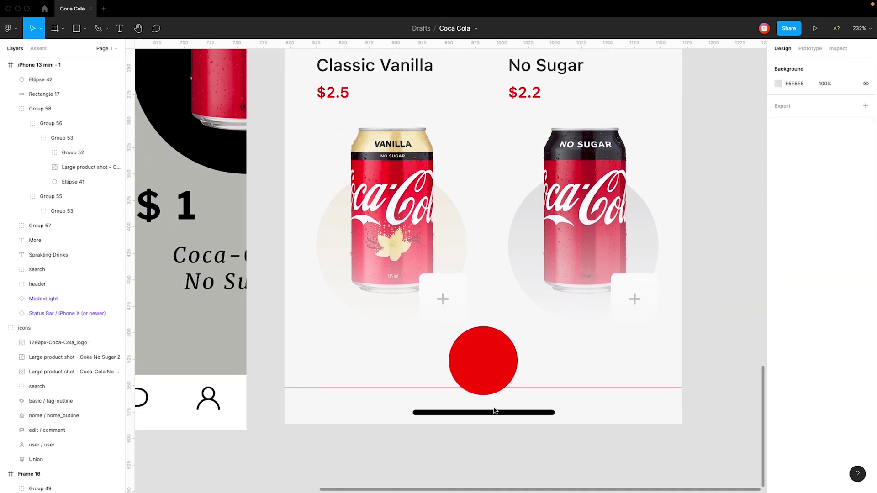
left_click(483, 365)
left_click(866, 309)
left_click(778, 323)
left_click(731, 346)
type("40")
key("Return")
left_click(714, 375)
type("15")
key("Return")
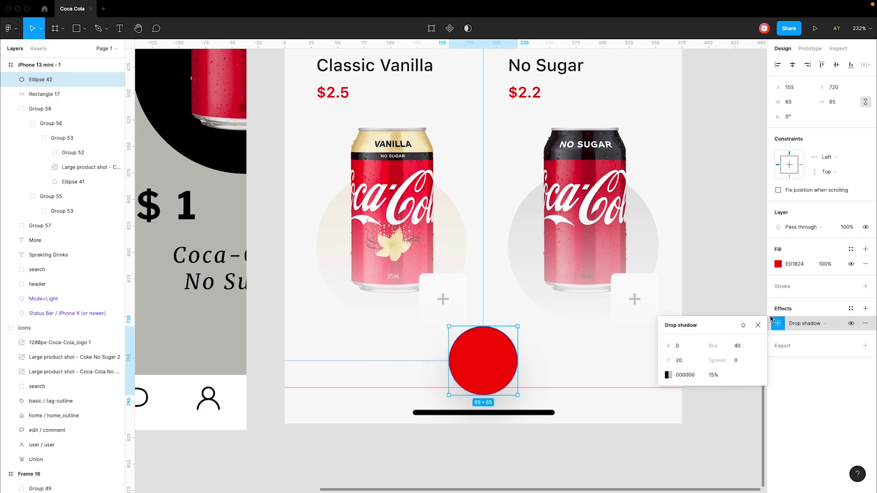
key("Escape")
key("Escape")
Step: Select the comment icon in the icon set
scroll(732, 298, "down", 5)
scroll(732, 298, "right", 10)
left_click(460, 288)
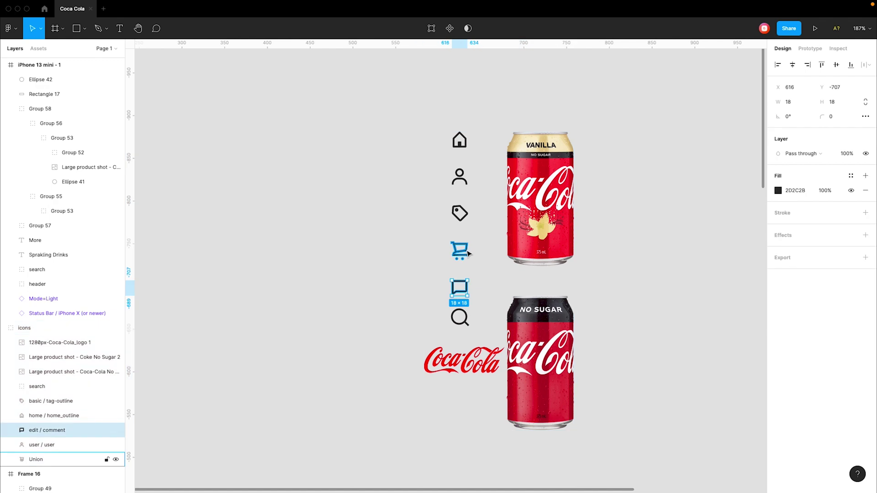
Step: Copy the home, user, tag and cart icons onto the phone screen
left_click_drag(469, 254, 471, 132)
key("ctrl+c")
scroll(457, 229, "down", 10)
scroll(457, 183, "up", 5)
key("ctrl+v")
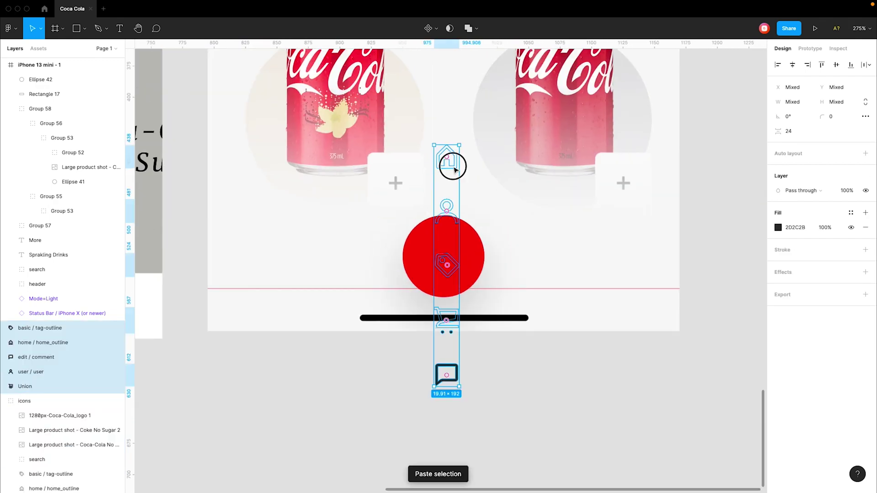
key("ctrl+z")
scroll(482, 369, "down", 3)
Step: Put the cart icon in the red circle, fill it white, and group them
left_click_drag(399, 431, 449, 163)
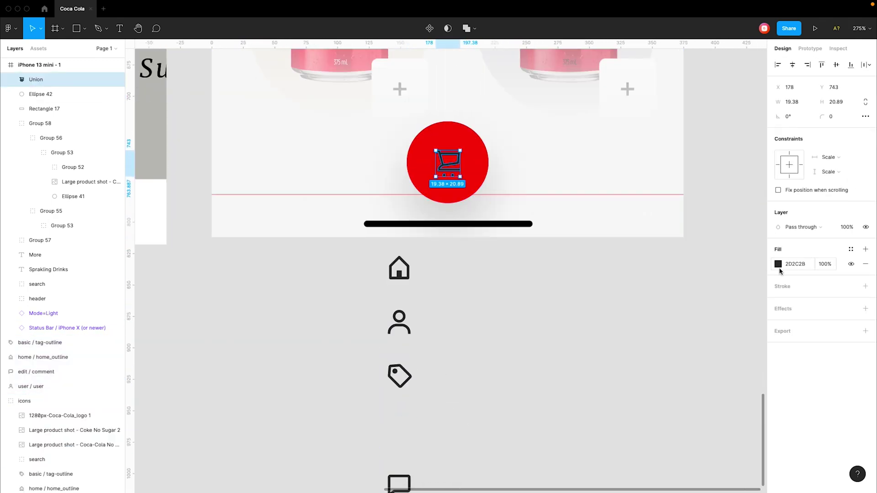
type("e")
key("Return")
scroll(609, 304, "up", 3)
left_click(475, 270, "shift")
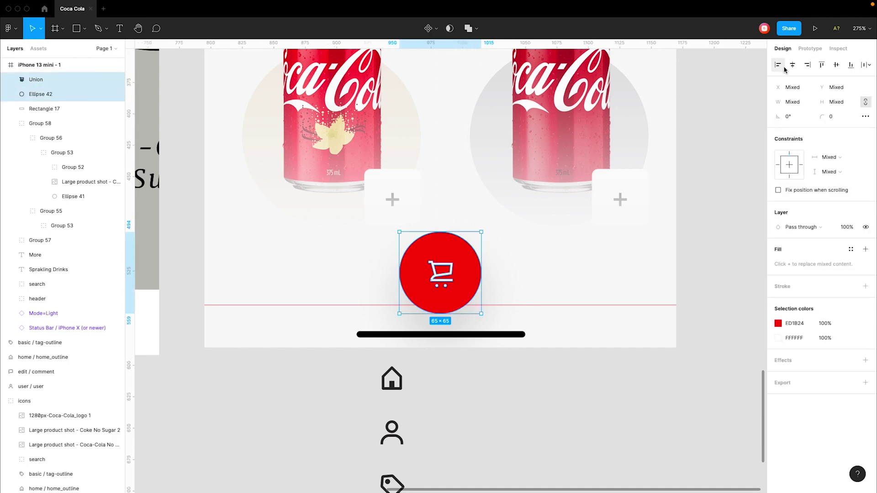
key("ctrl+g")
left_click(589, 413)
Step: Place the tag icon in the nav at X 107, with the home icon left of it
scroll(378, 260, "up", 3, "ctrl")
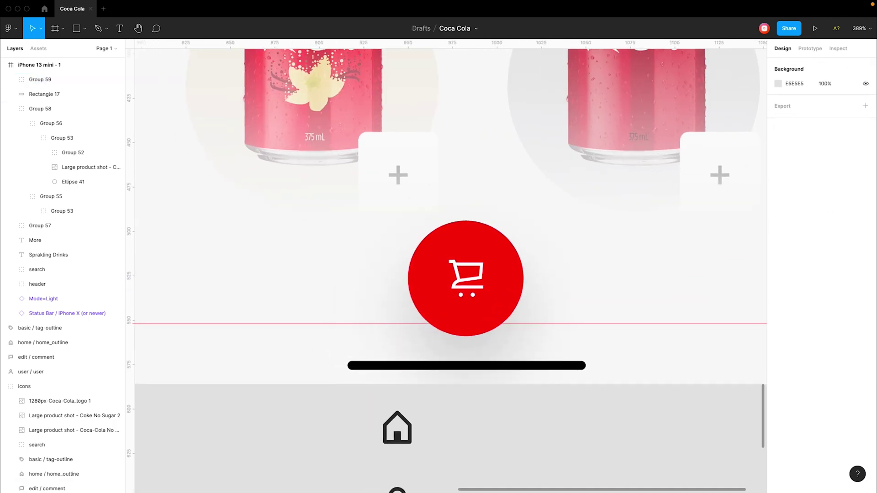
scroll(284, 365, "down", 5, "ctrl")
left_click_drag(342, 474, 312, 321)
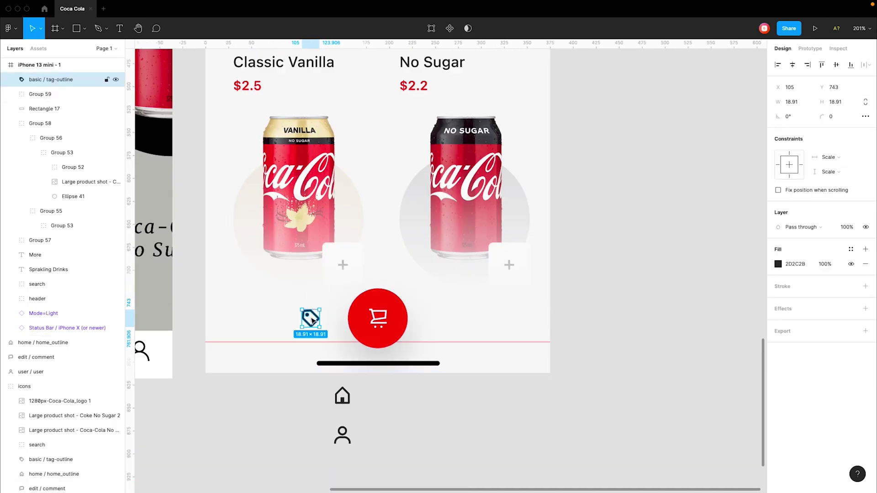
type("107")
key("Return")
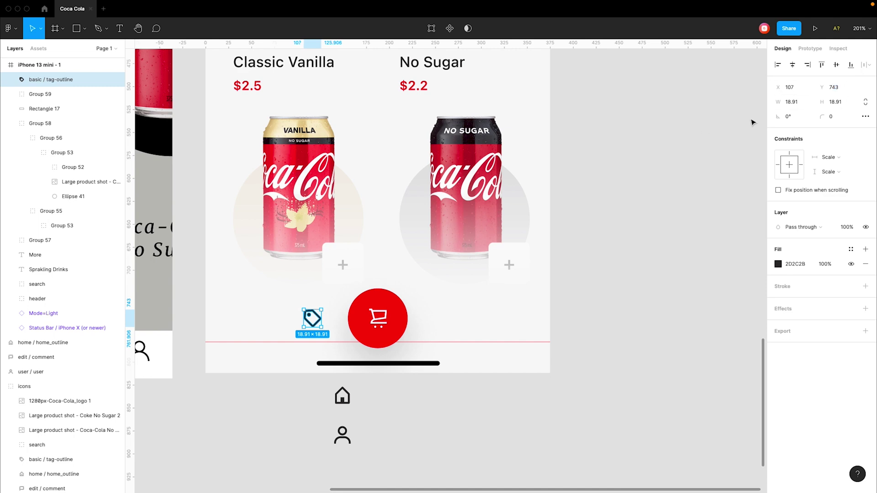
mouse_move(347, 400)
left_mouse_down()
mouse_move(267, 319)
mouse_move(261, 325)
left_mouse_up()
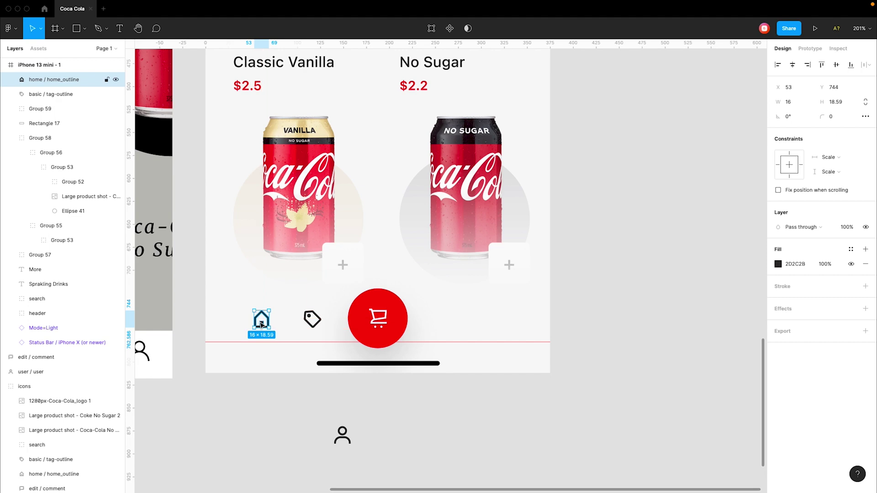
key("shift+Left")
key("shift+Left")
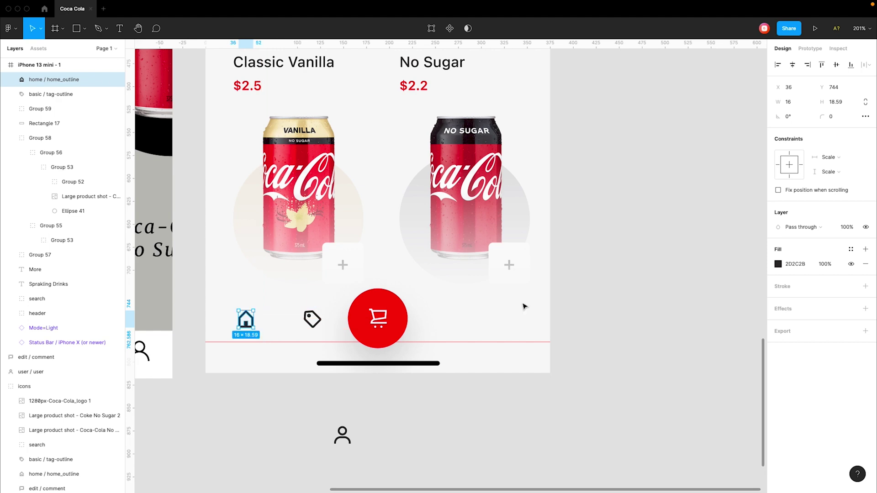
Step: Give the home icon a red fill and move the user icon to the nav's right end
left_click(378, 318)
left_click(796, 264)
key("ctrl+c")
left_click(246, 320)
left_click(795, 264)
key("ctrl+v")
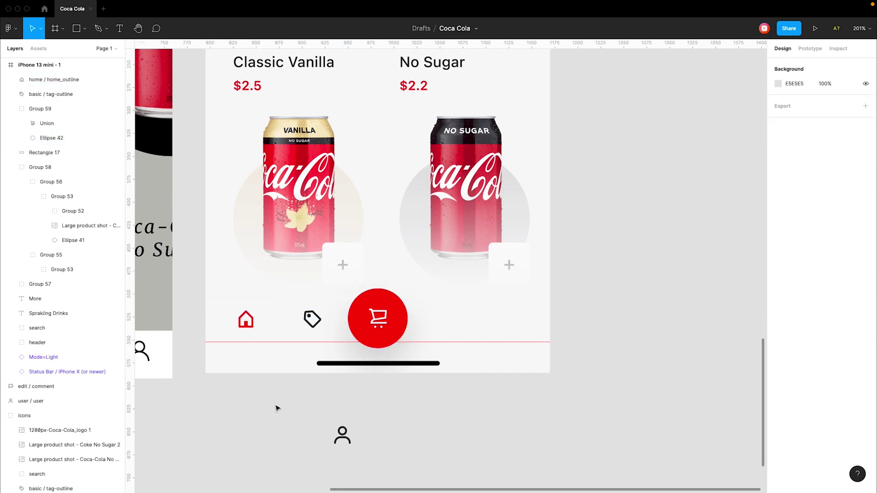
scroll(338, 434, "down", 5)
left_click_drag(338, 435, 446, 361)
scroll(446, 361, "down", 3)
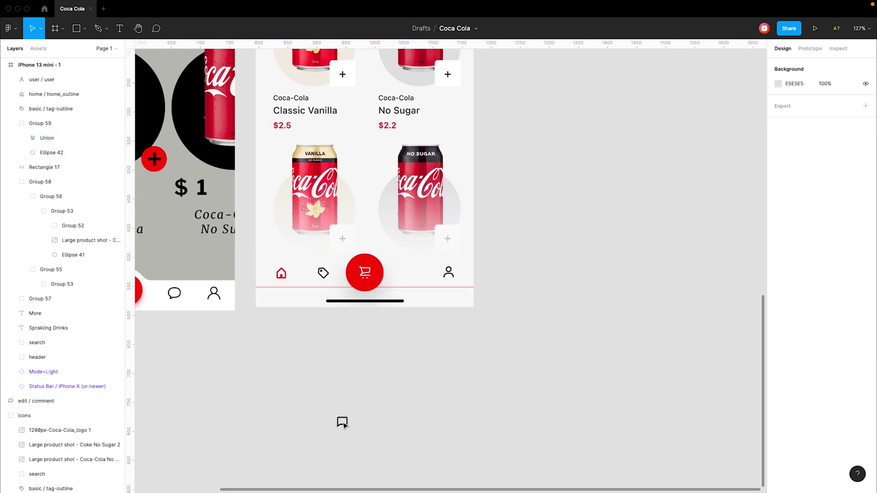
Step: Add the comment icon to the nav bar and even out its spacing
left_click_drag(344, 425, 410, 275)
scroll(410, 274, "up", 5)
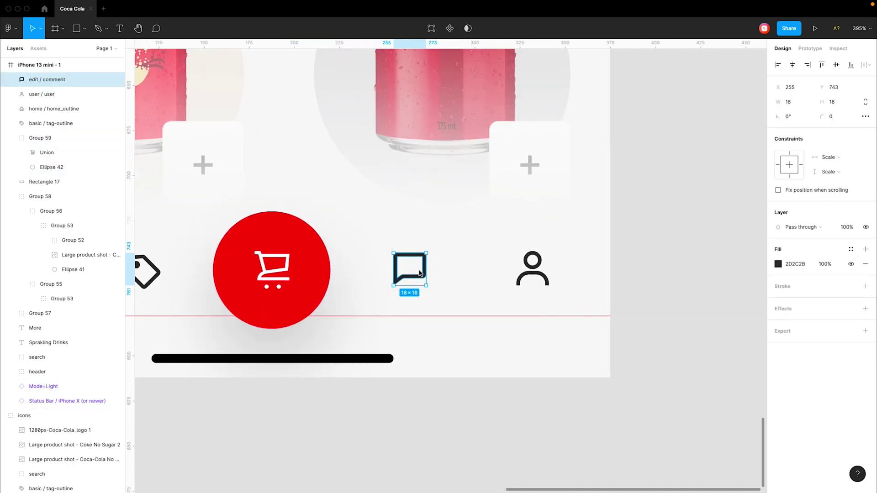
left_click_drag(420, 273, 415, 275)
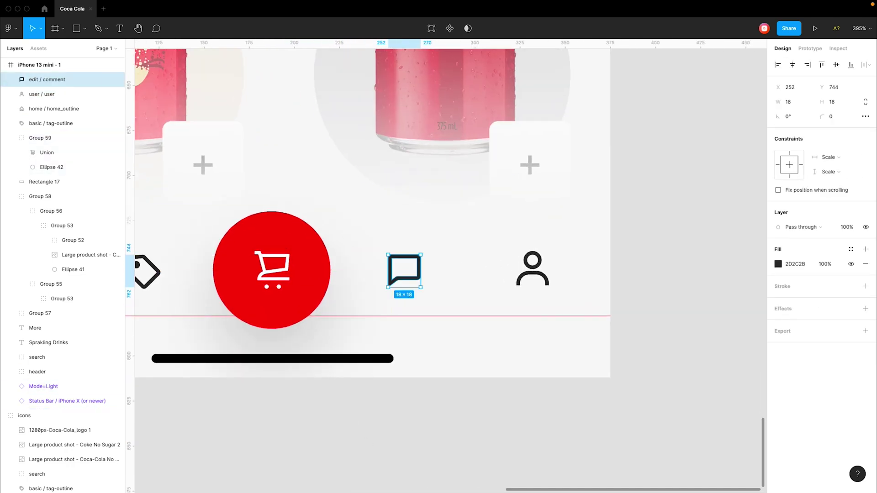
left_click(533, 272)
left_click_drag(533, 273, 534, 273)
scroll(487, 256, "down", 3)
key("Escape")
Step: Group the home, tag, comment and user nav icons together
left_click(512, 262)
left_click(437, 263, "shift")
left_click(286, 262, "shift")
left_click(209, 263, "shift")
left_click(642, 236)
left_click(437, 262)
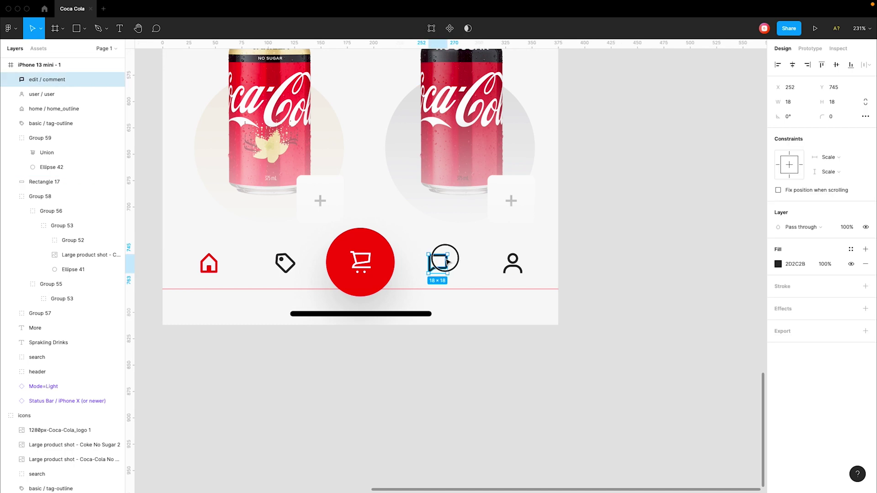
left_click(512, 262, "shift")
left_click(208, 262, "shift")
left_click(285, 263, "shift")
key("ctrl+g")
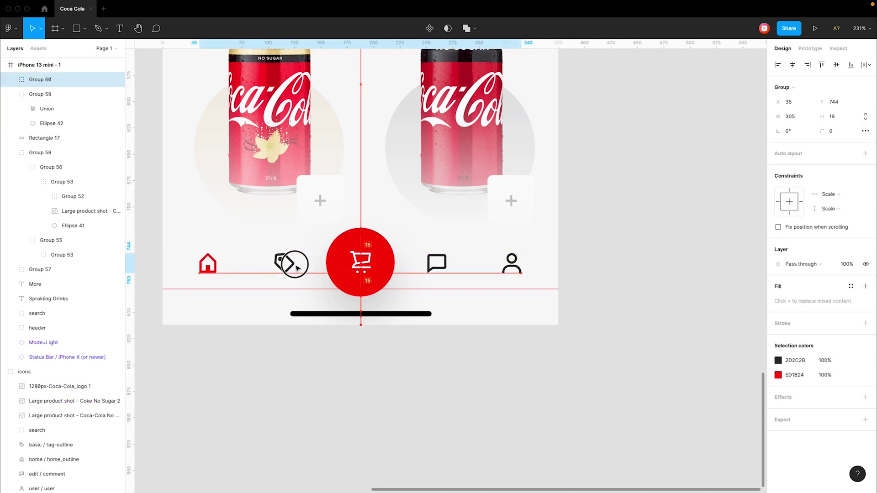
left_click(217, 376)
Step: Draw a small ellipse under the home icon, using the cart circle's red fill
scroll(296, 313, "up", 5)
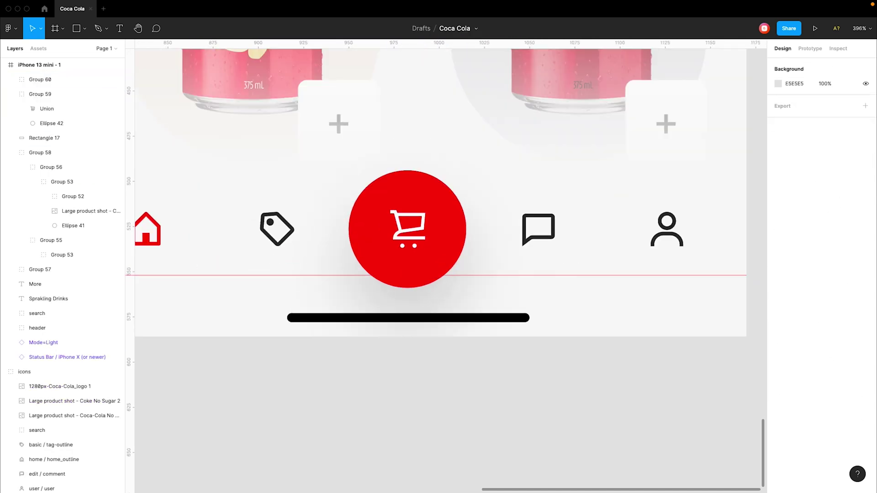
scroll(192, 295, "left", 3)
key("o")
left_click_drag(203, 268, 209, 274)
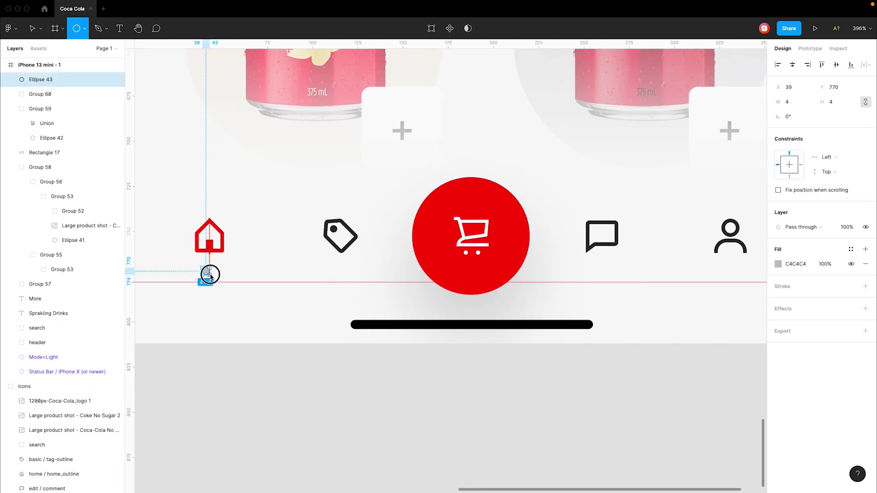
left_click(480, 276)
double_click(480, 275)
left_click(795, 264)
left_click(206, 271)
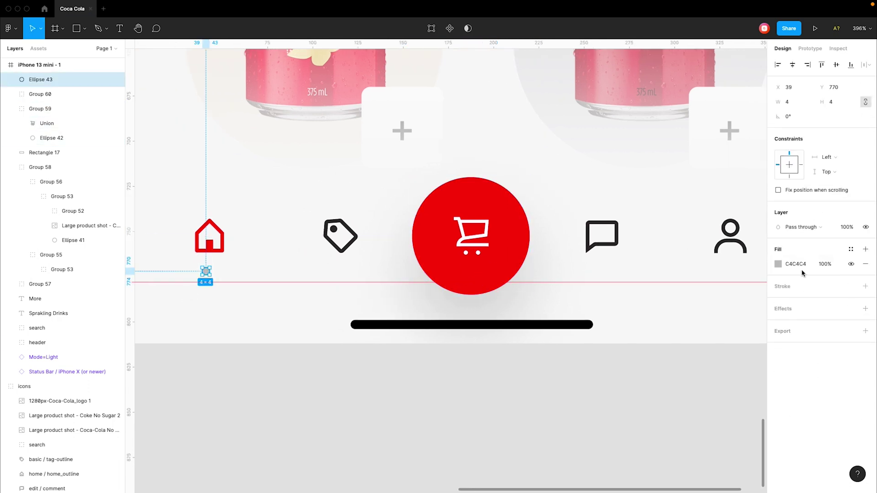
Step: Position the red dot at X 42, Y 768 beneath the home icon
type("42")
key("Tab")
type("768")
key("Return")
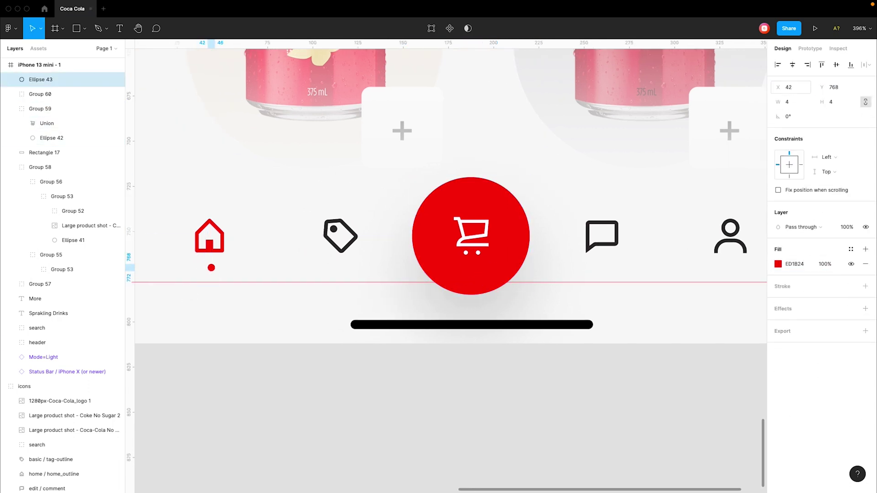
scroll(215, 272, "up", 2)
key("Escape")
scroll(257, 280, "down", 5)
scroll(278, 372, "down", 5)
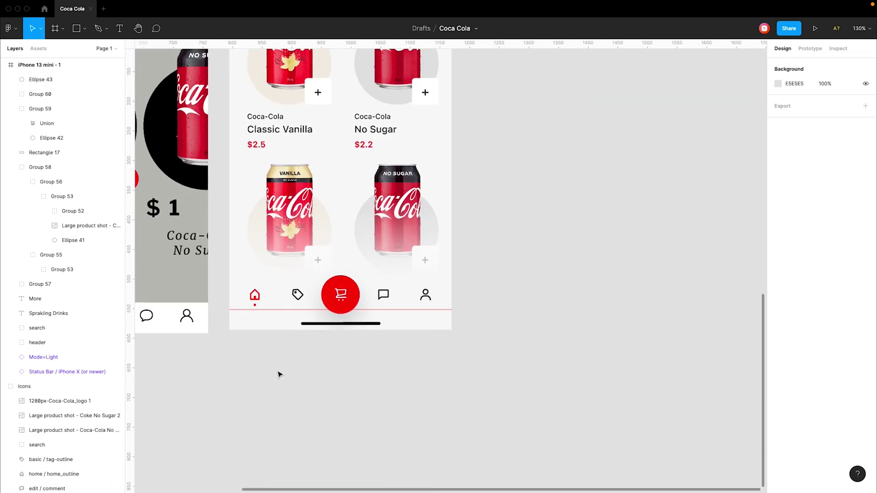
scroll(280, 374, "down", 3)
scroll(279, 374, "up", 3)
scroll(279, 374, "down", 3)
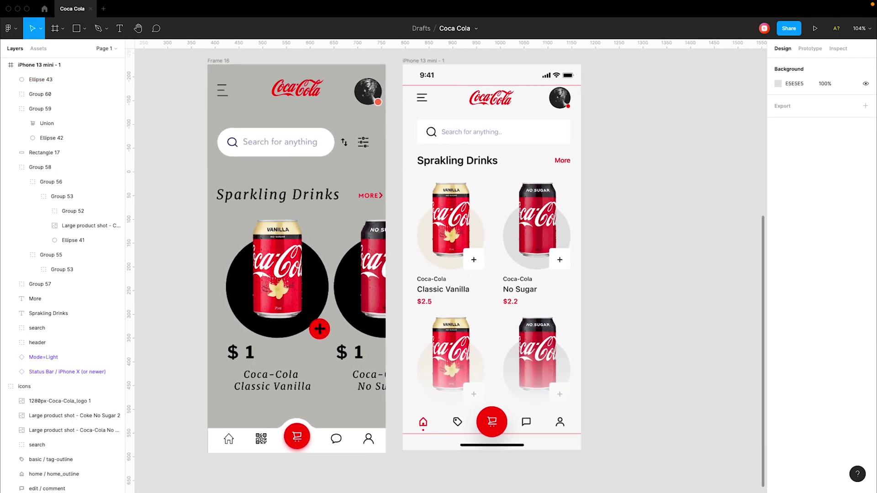